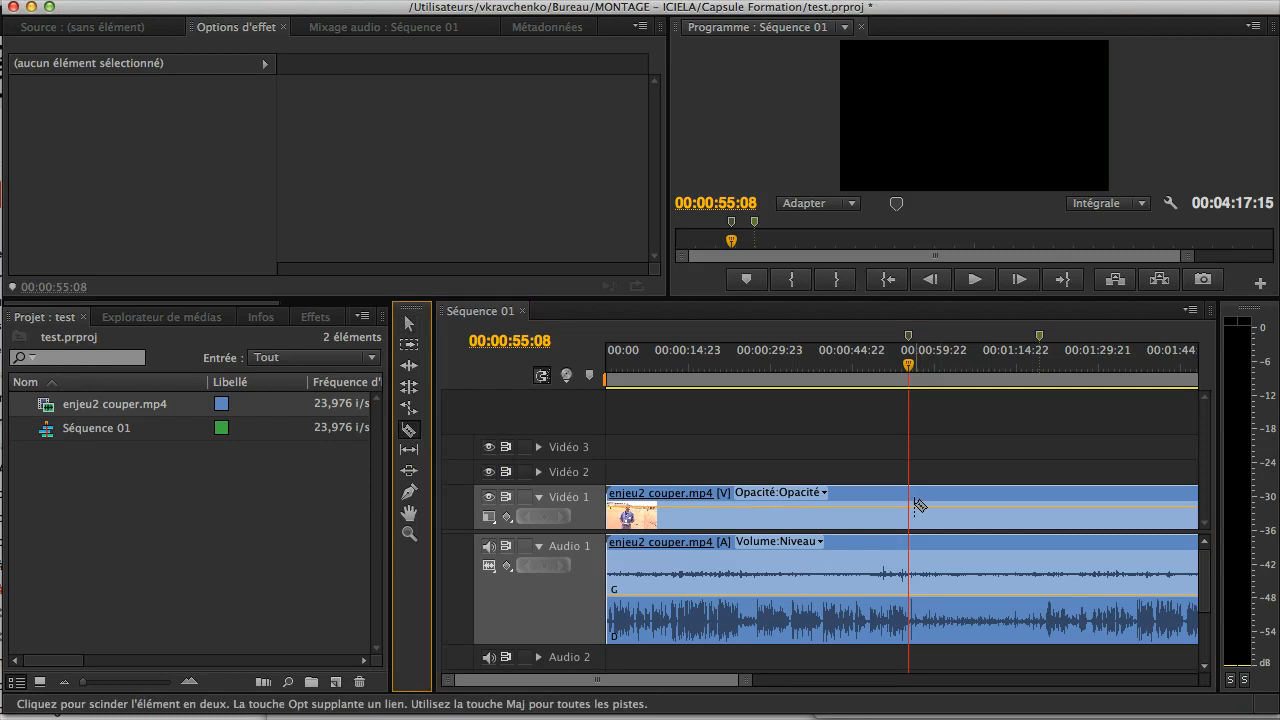
Step: Split the enjeu2 couper.mp4 clip at the two sequence markers, 00:00:55:08 and 00:01:19:02
left_click(910, 505)
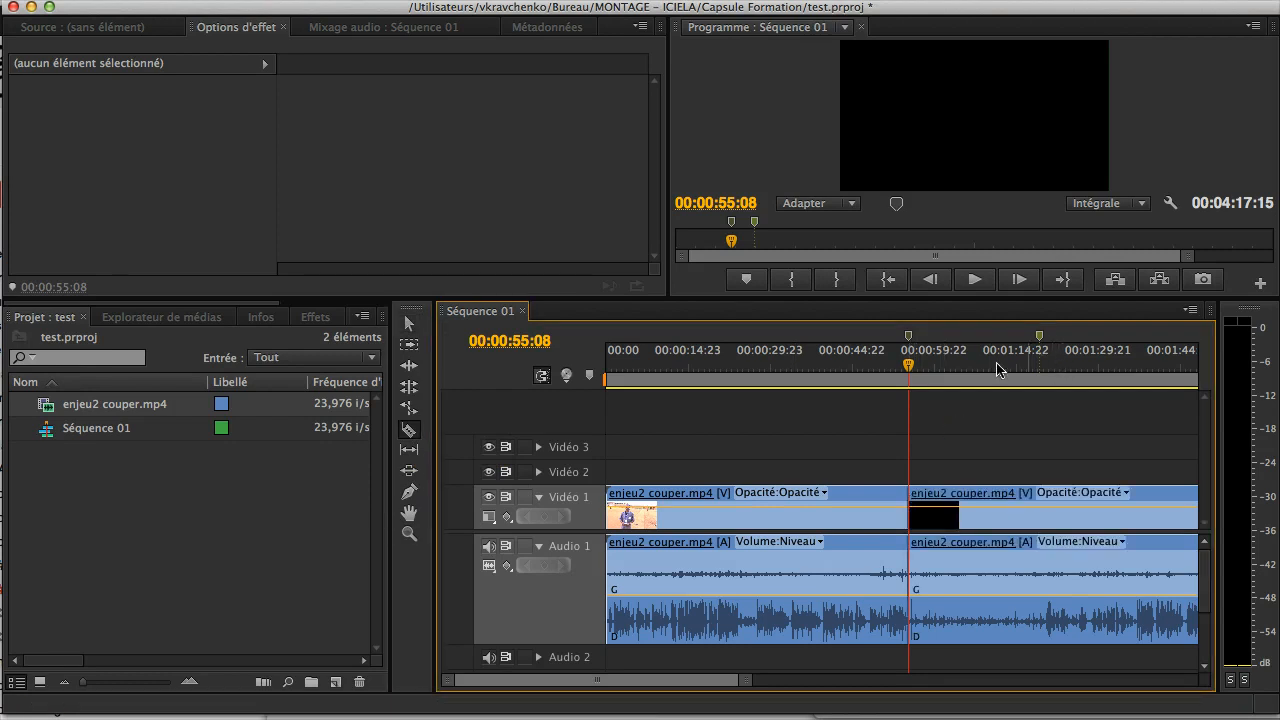
key("v")
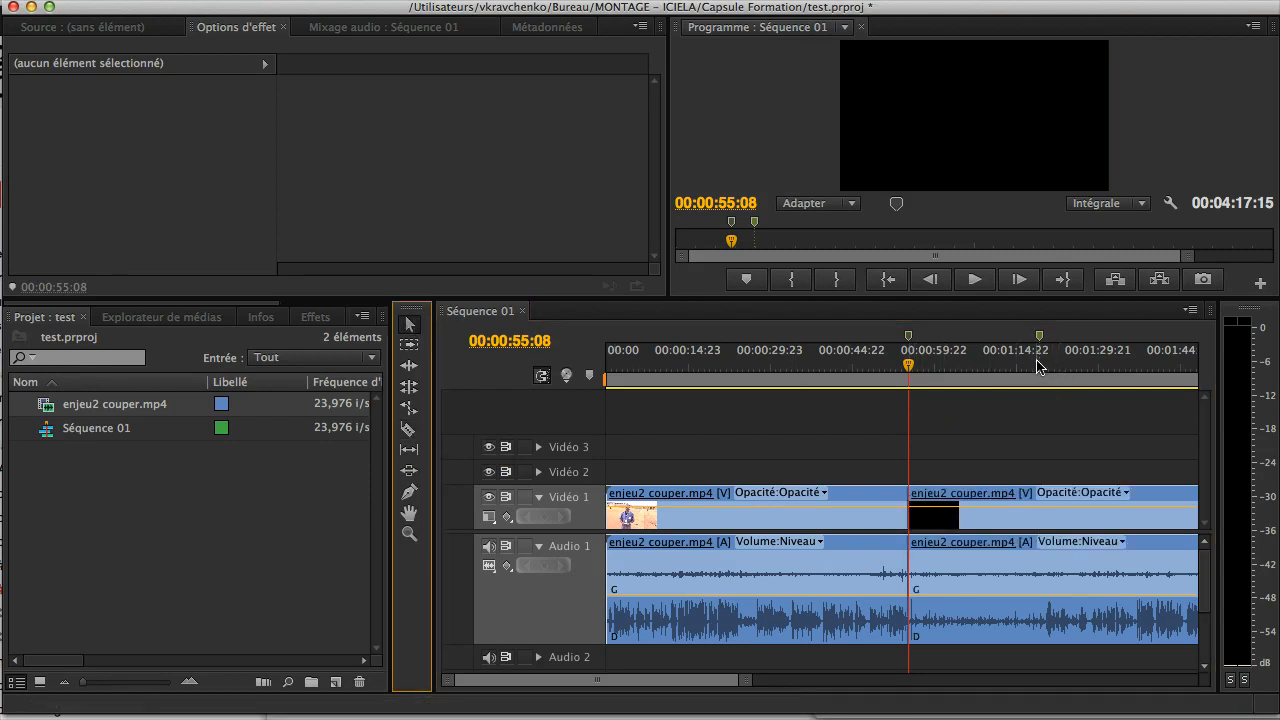
left_click_drag(1039, 368, 1040, 371)
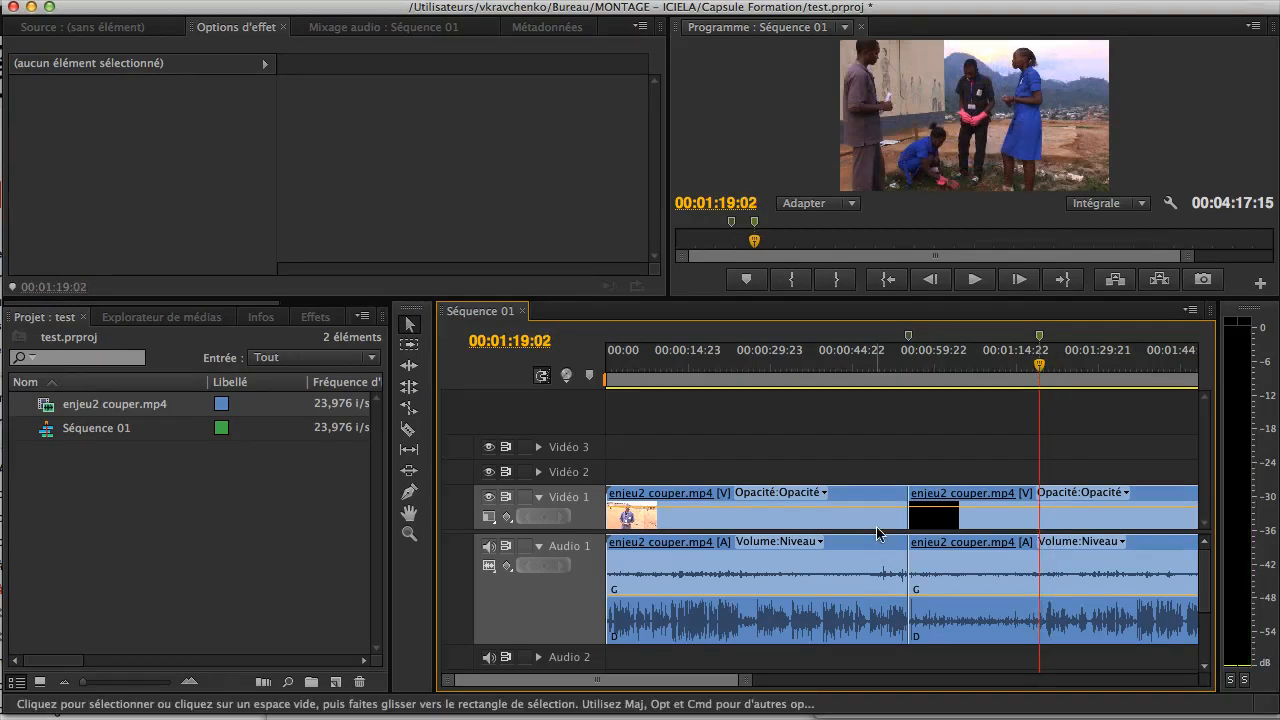
left_click(651, 364)
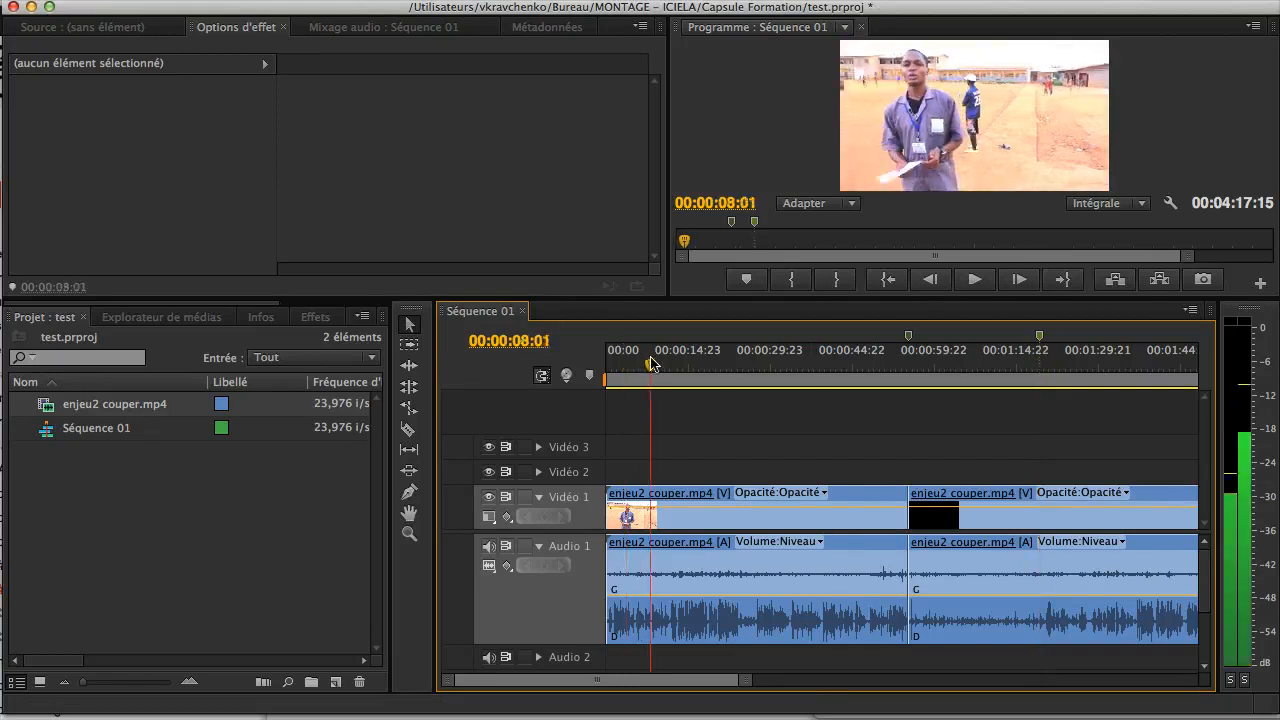
left_click_drag(651, 364, 650, 364)
left_click(1036, 370)
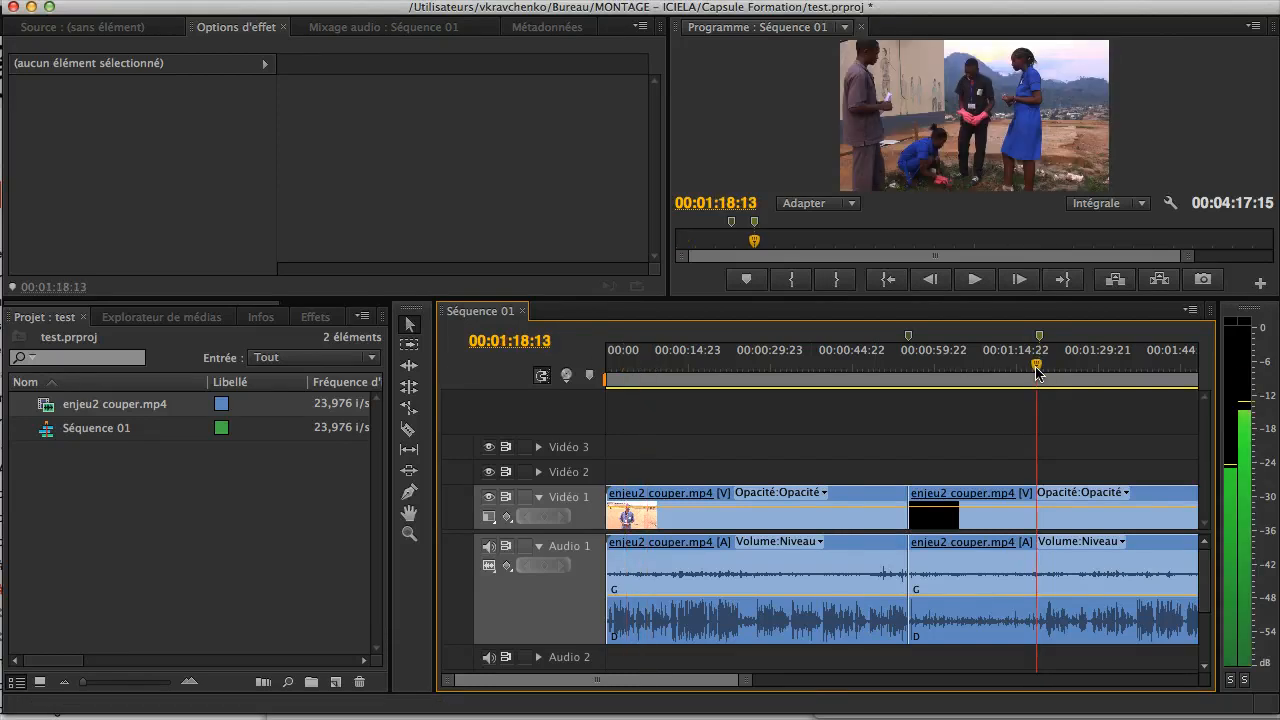
left_click_drag(1036, 370, 1039, 367)
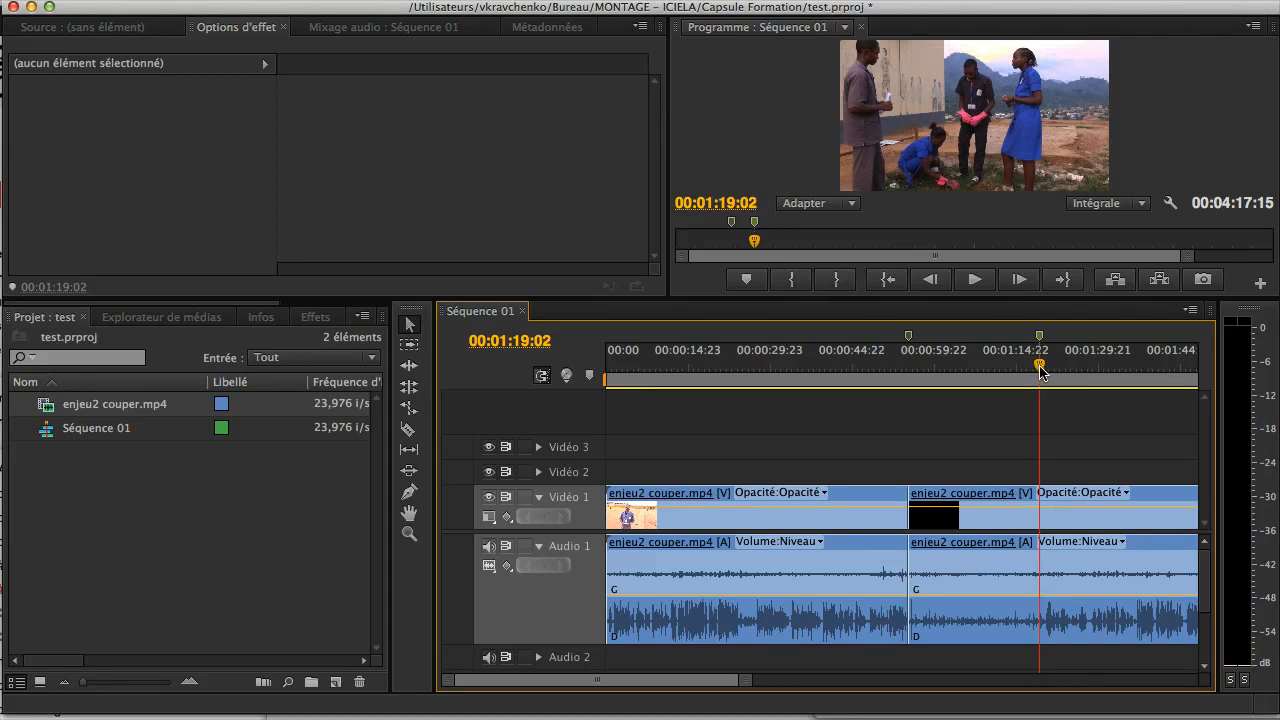
key("super+k")
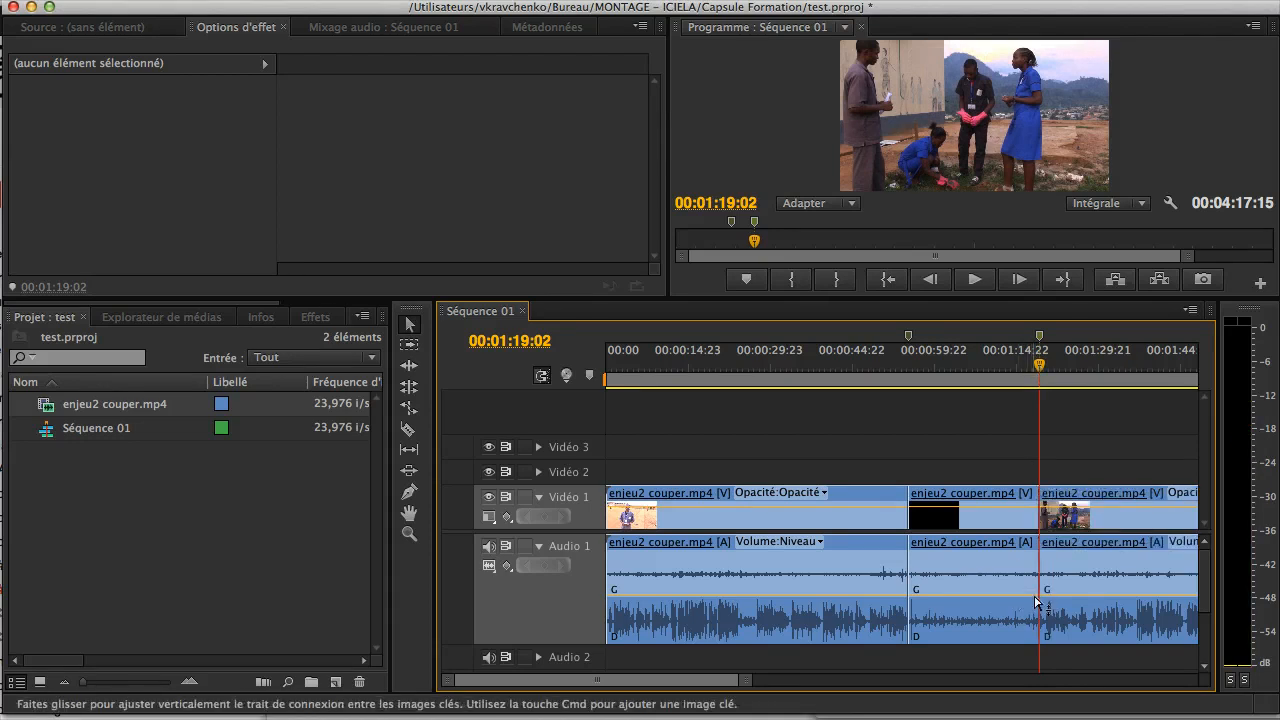
Step: Play the sequence from 00:00:44:22 and then in the middle segment to compare their sound
left_click_drag(1045, 370, 851, 372)
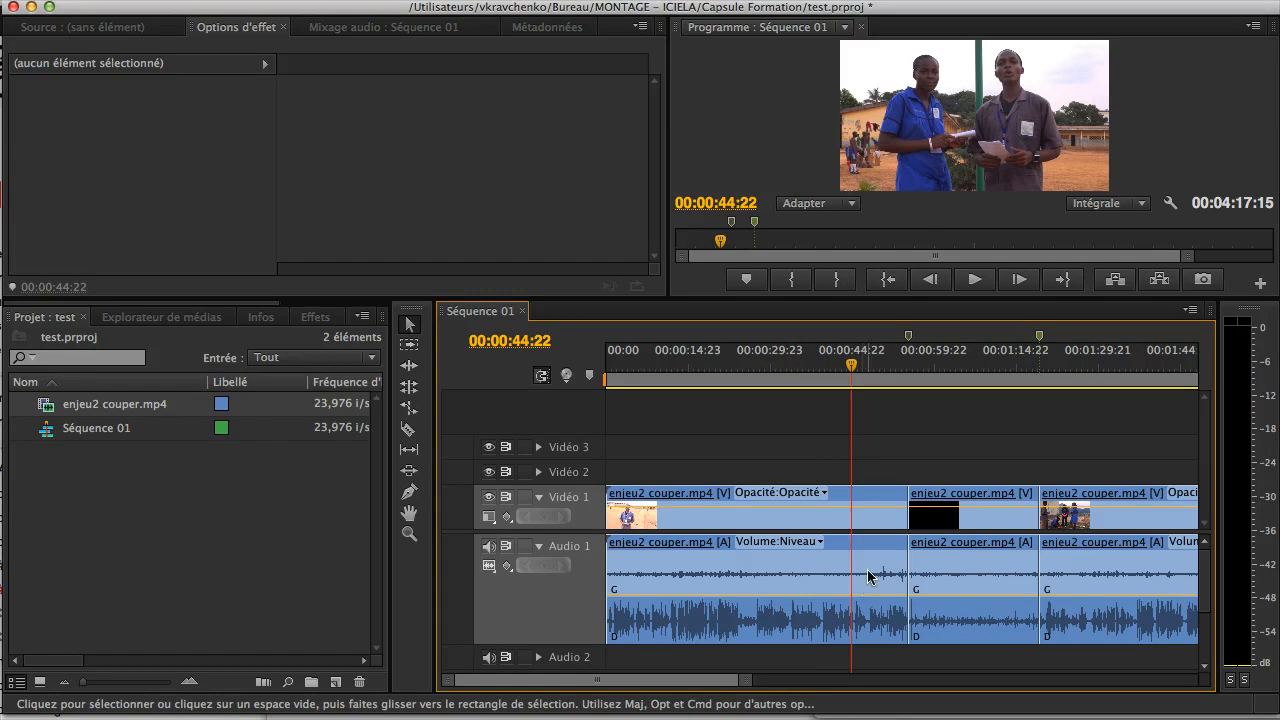
left_click_drag(848, 372, 851, 372)
key("space")
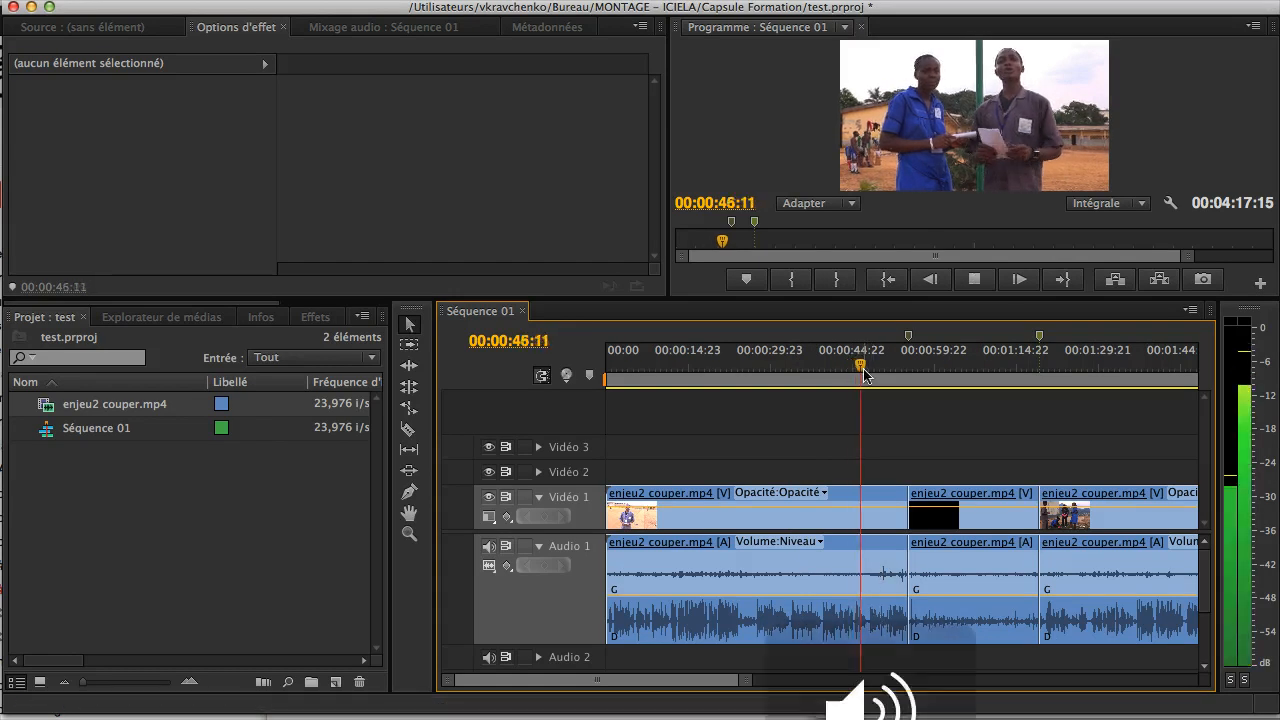
left_click(938, 372)
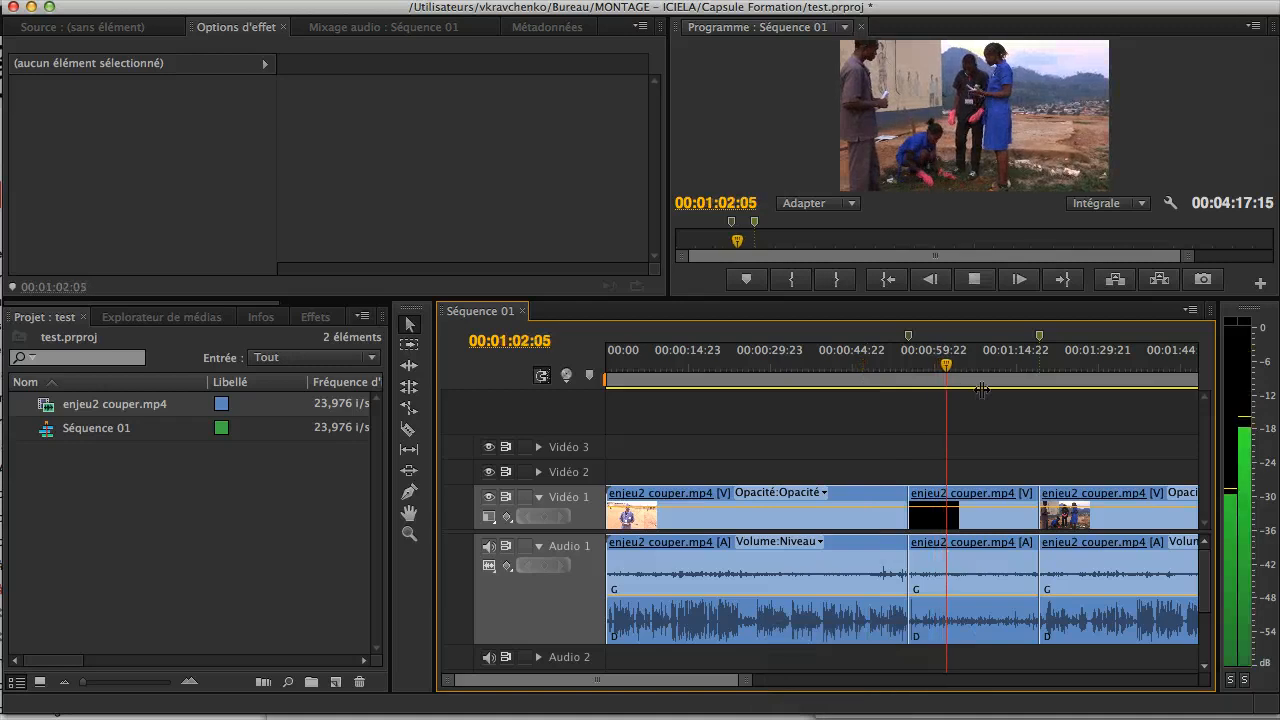
key("space")
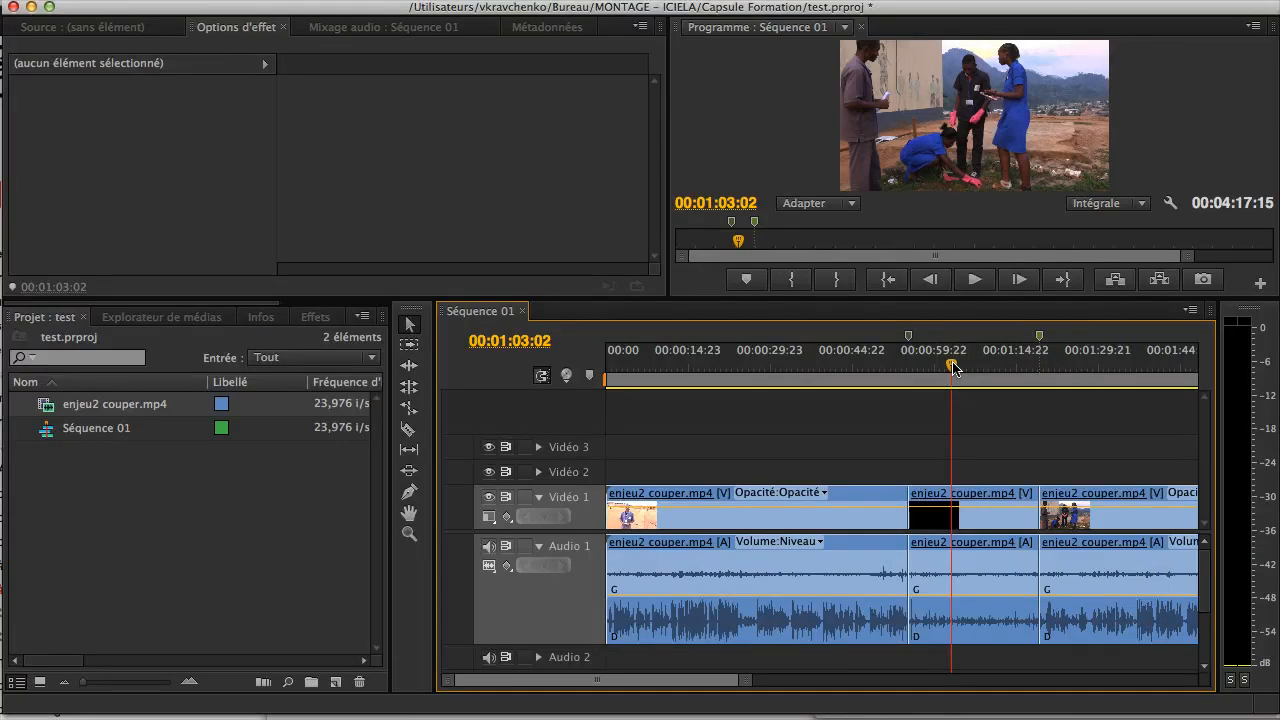
left_click_drag(953, 368, 967, 371)
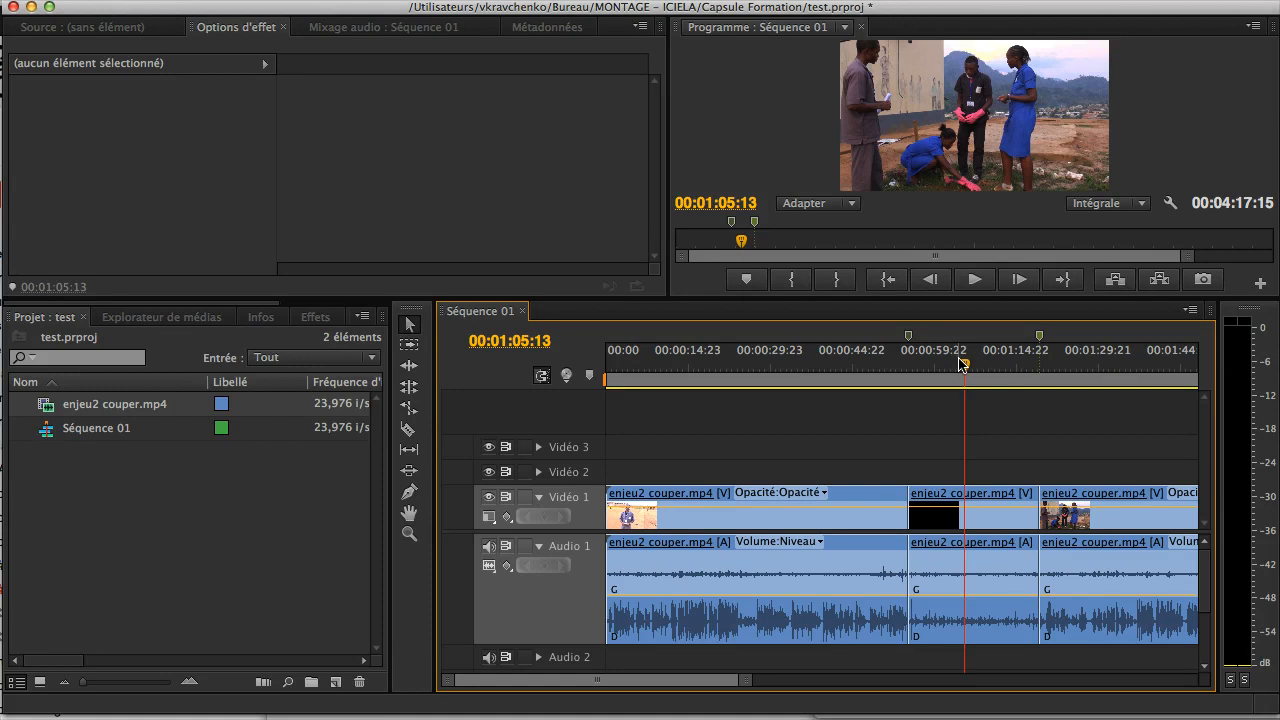
left_click_drag(962, 364, 966, 365)
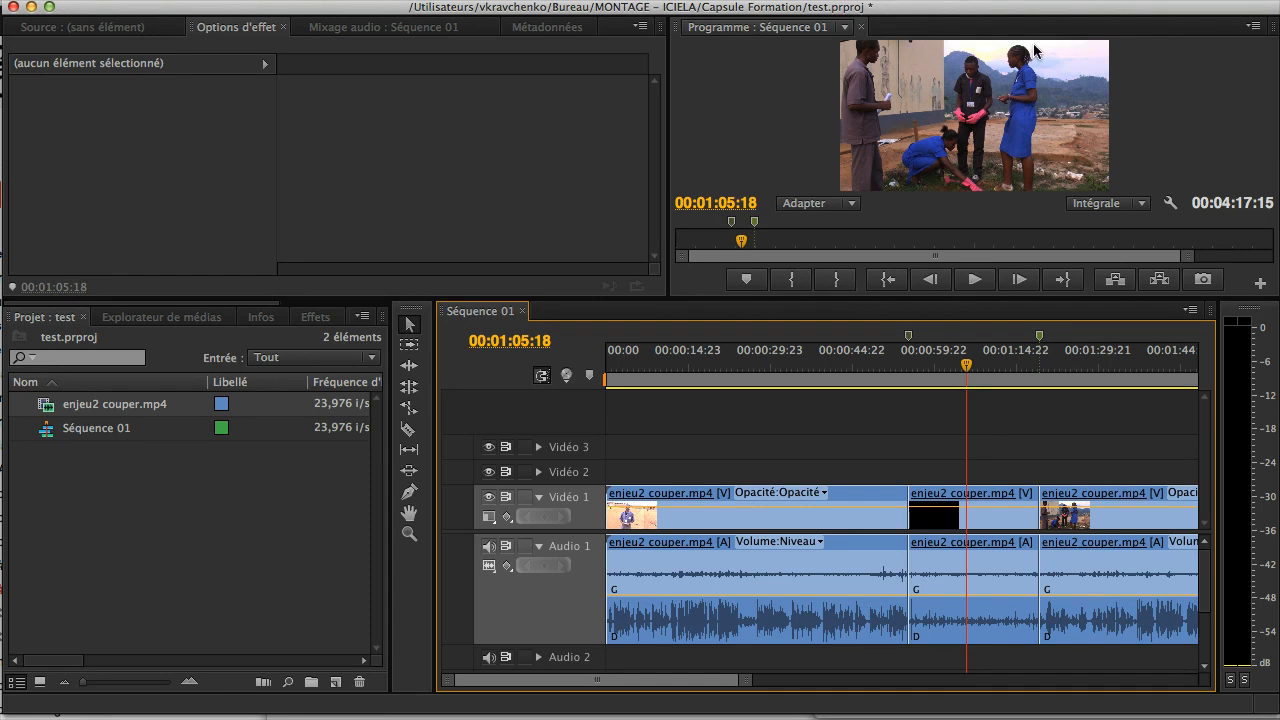
Step: Play the middle segment from about 00:00:59 and solo the left and right channels separately to compare them
left_click(930, 374)
key("space")
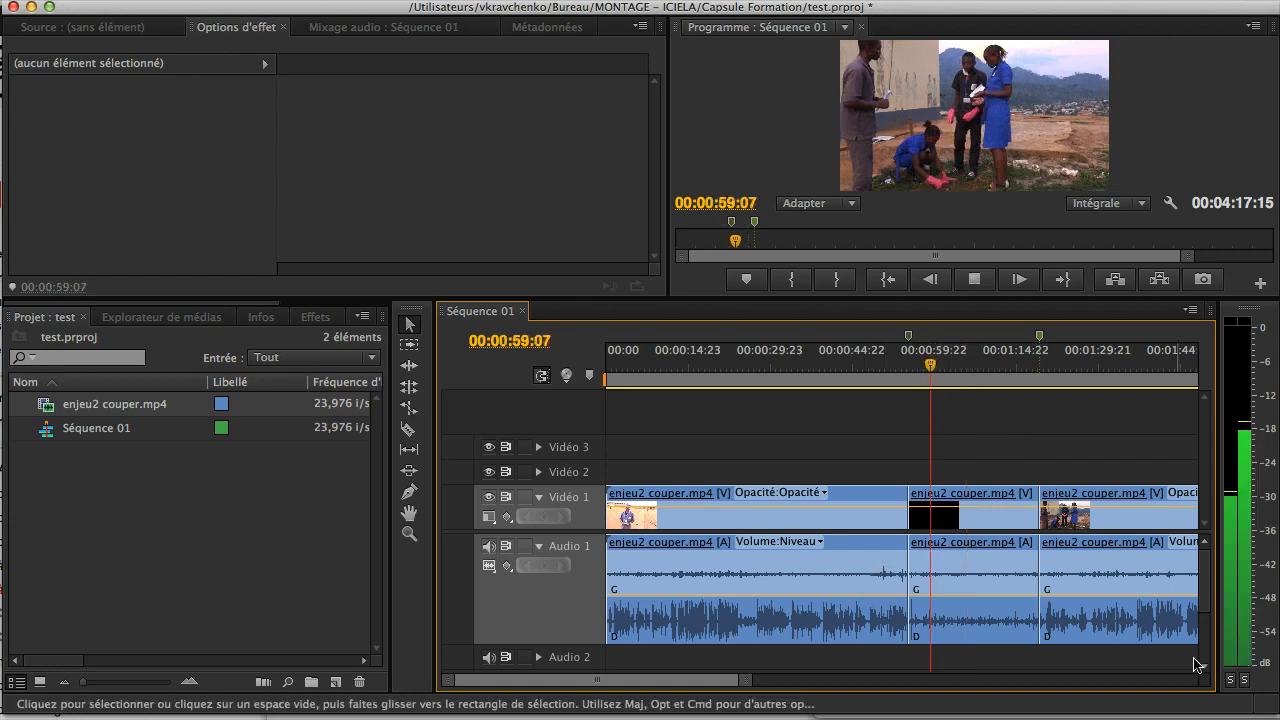
key("space")
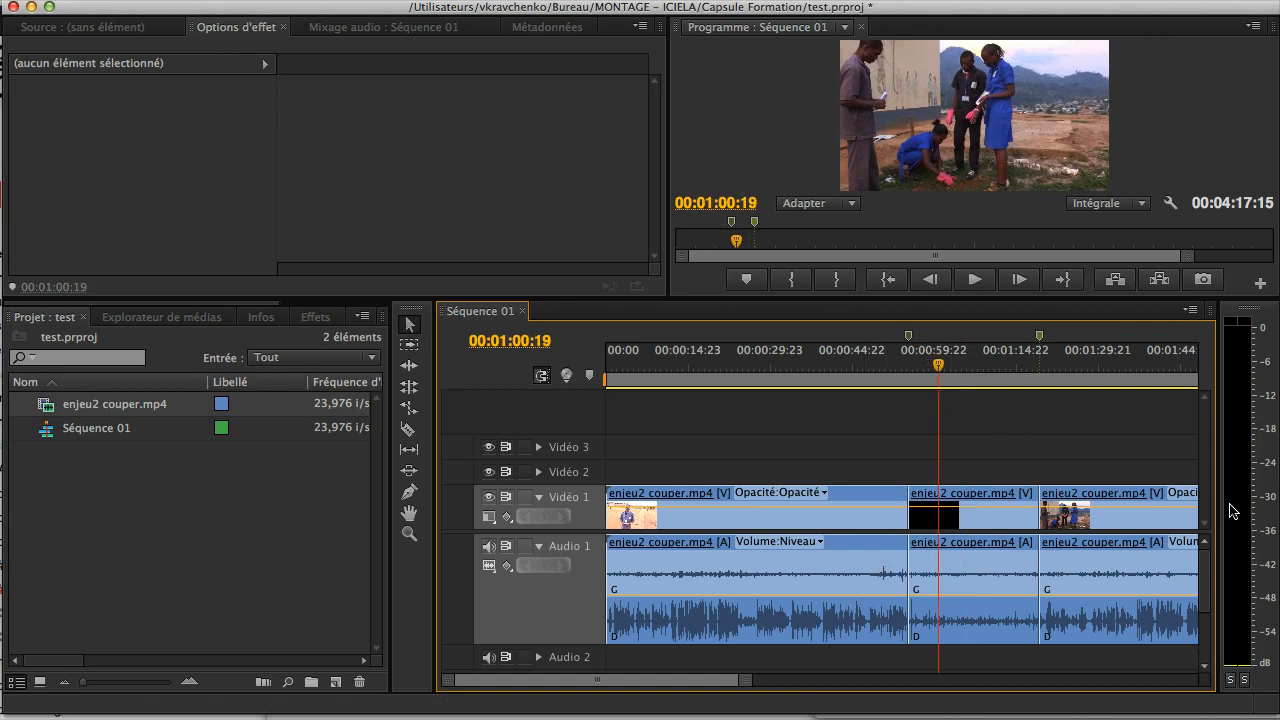
key("space")
left_click(1230, 681)
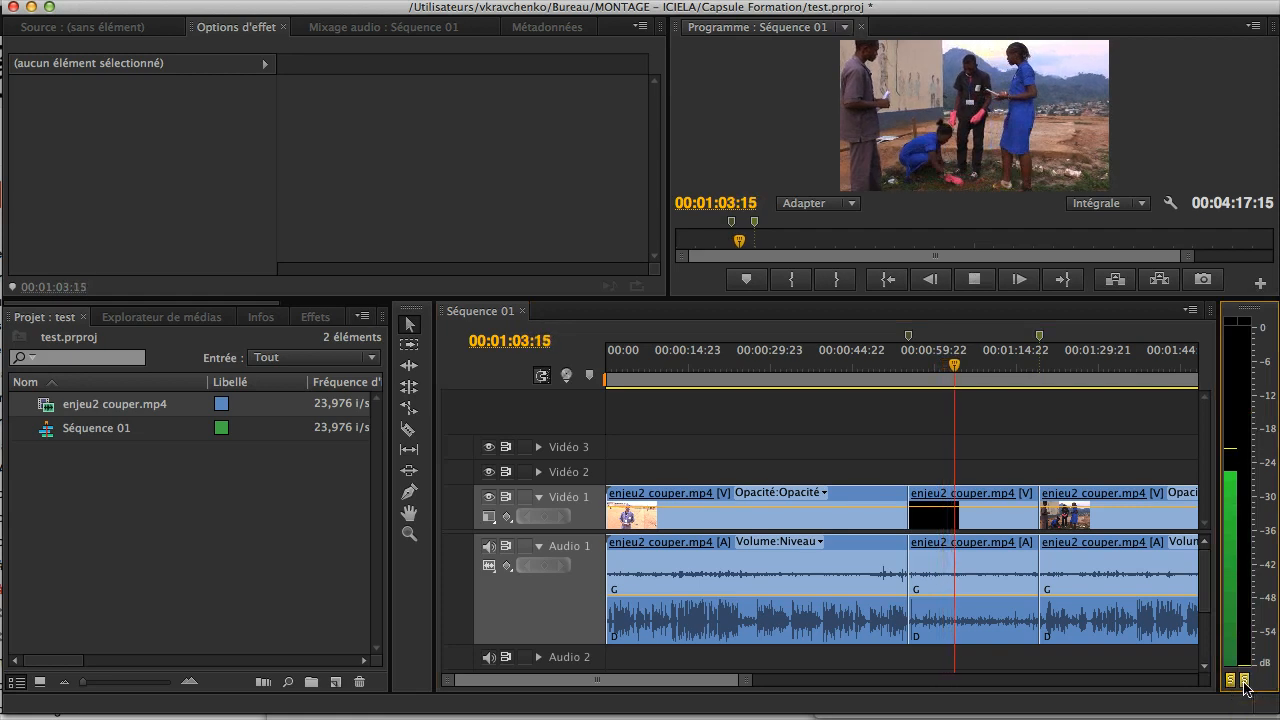
left_click(1244, 681)
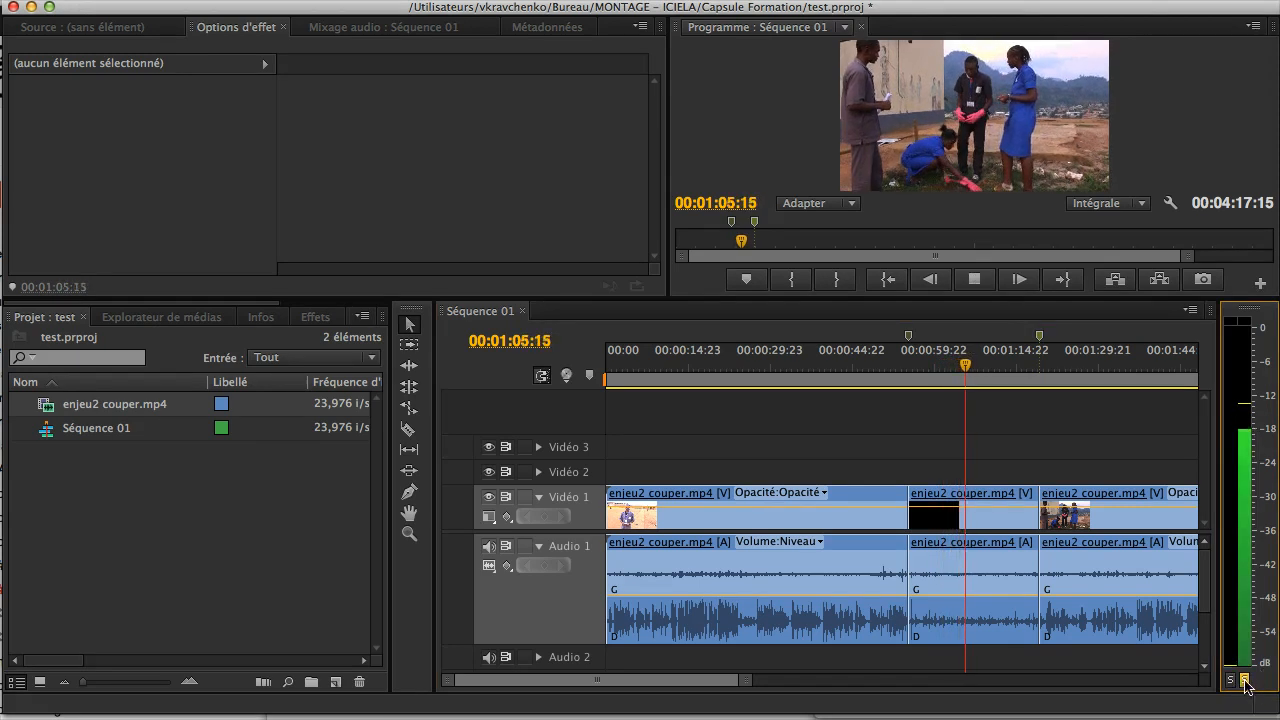
left_click(1230, 681)
key("space")
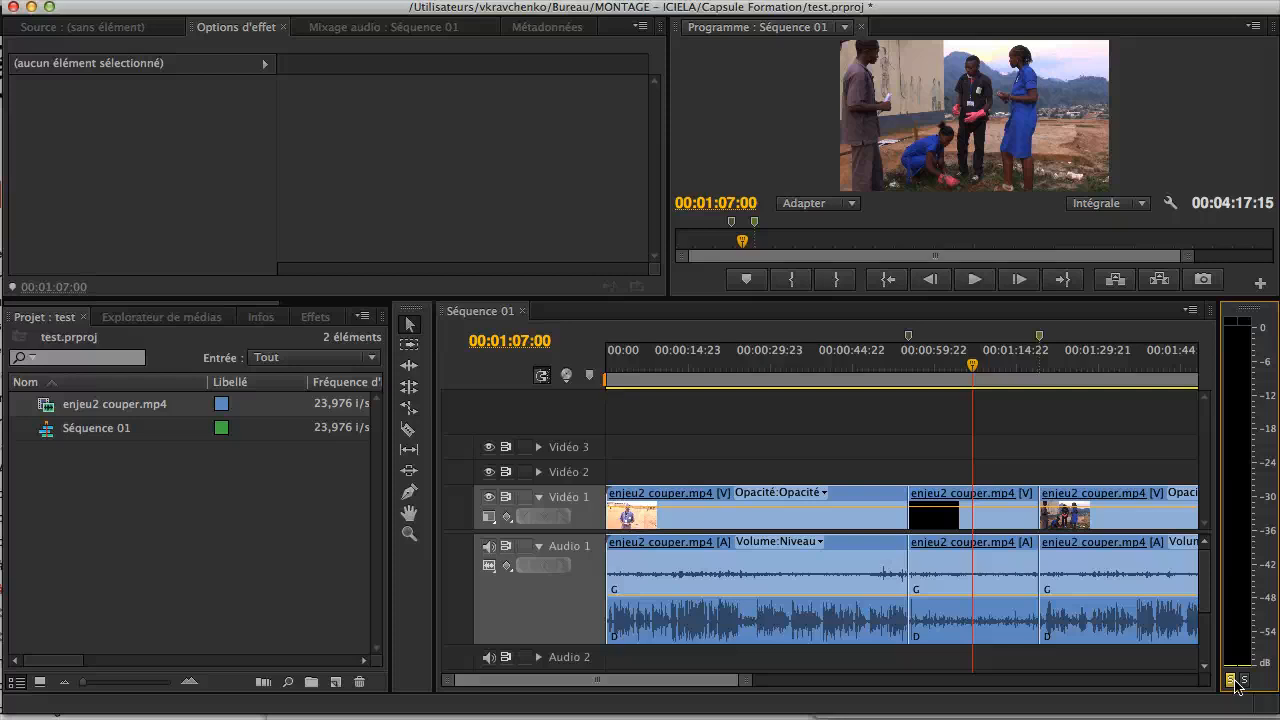
Step: Search the effects for "gau" and apply the Voie gauche audio effect to the middle segment between the two cuts
left_click(998, 568)
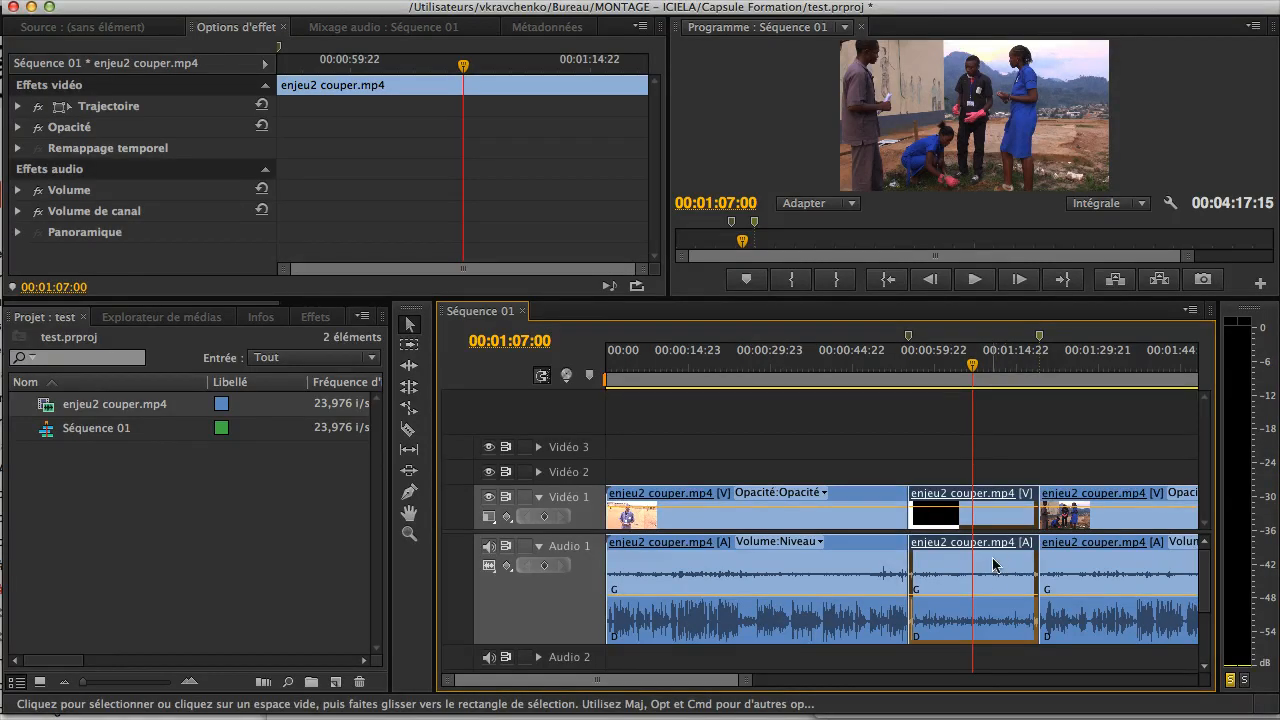
left_click(316, 317)
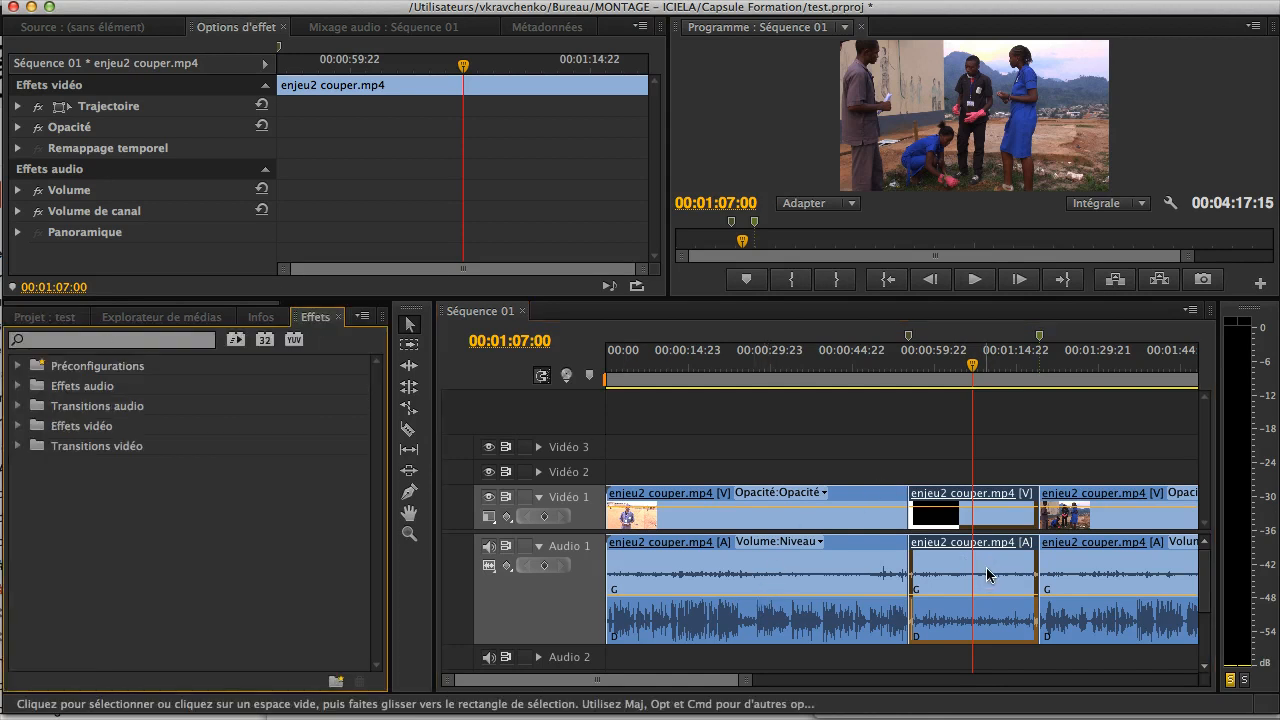
left_click(140, 340)
type("gau")
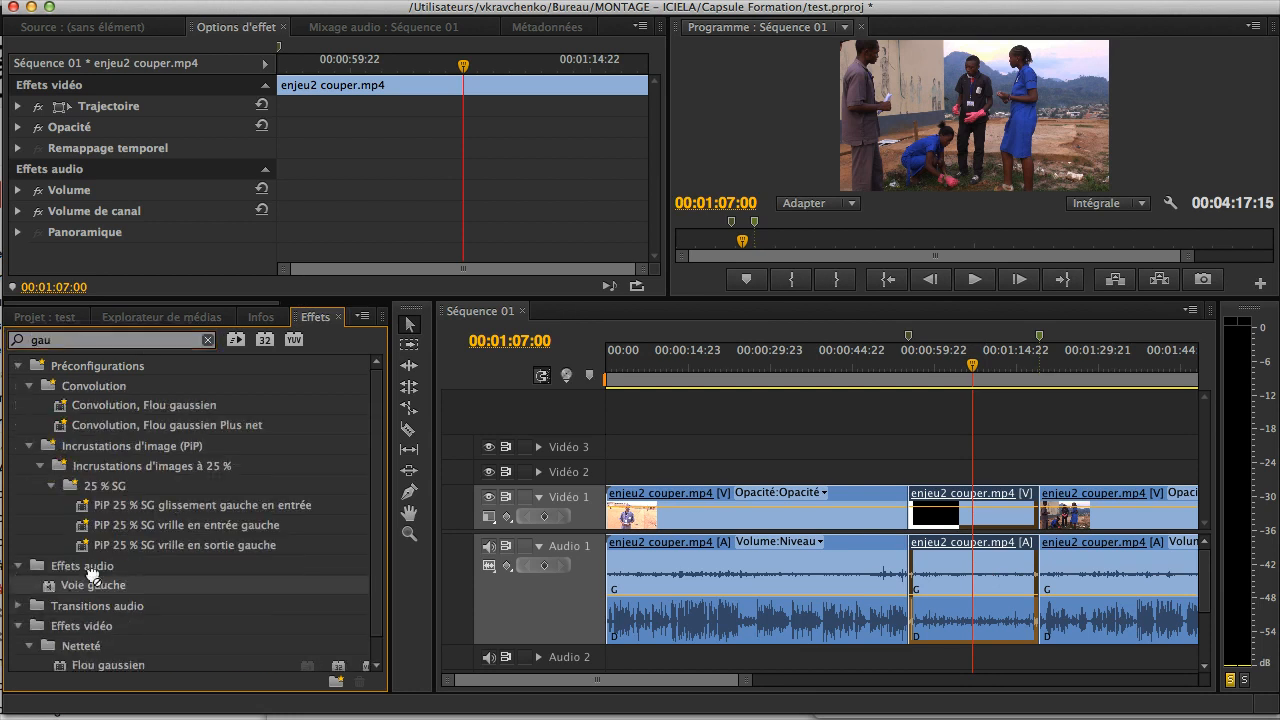
left_click_drag(92, 585, 975, 578)
Step: Turn off the left channel solo and play the middle segment from about 00:01:01 to check both channels' levels
left_click_drag(979, 366, 944, 366)
key("space")
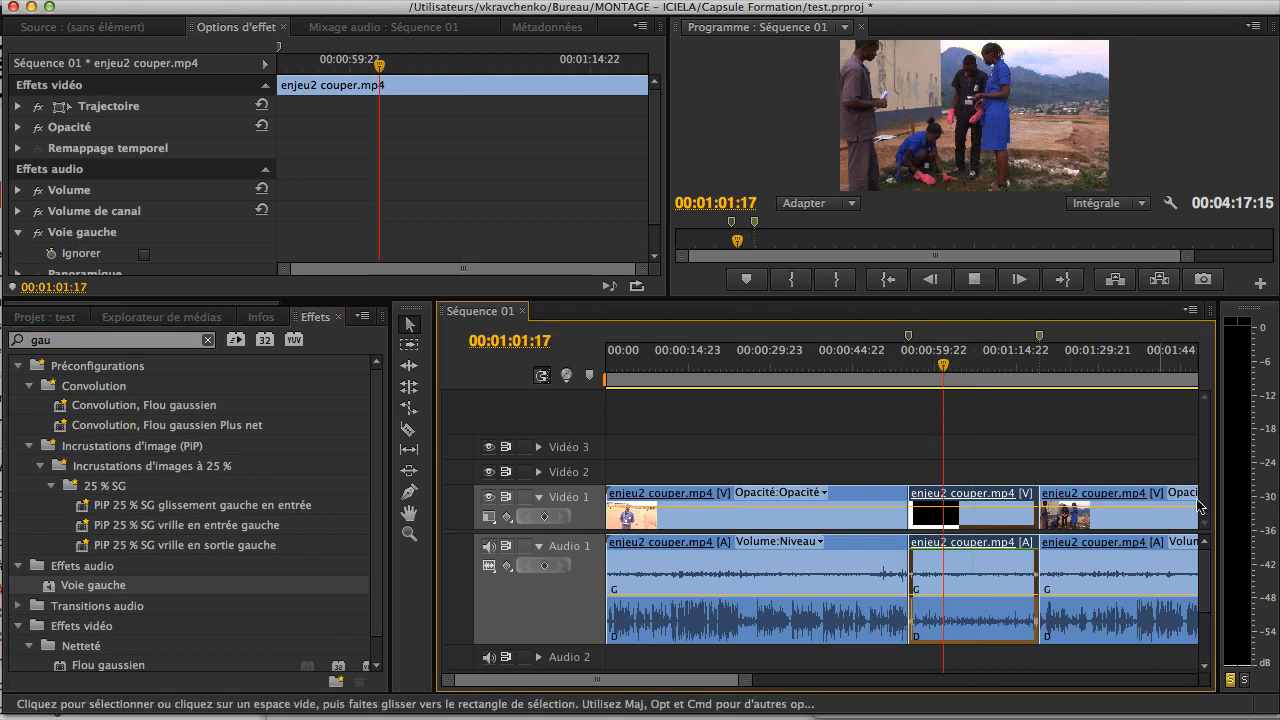
key("space")
left_click(1230, 679)
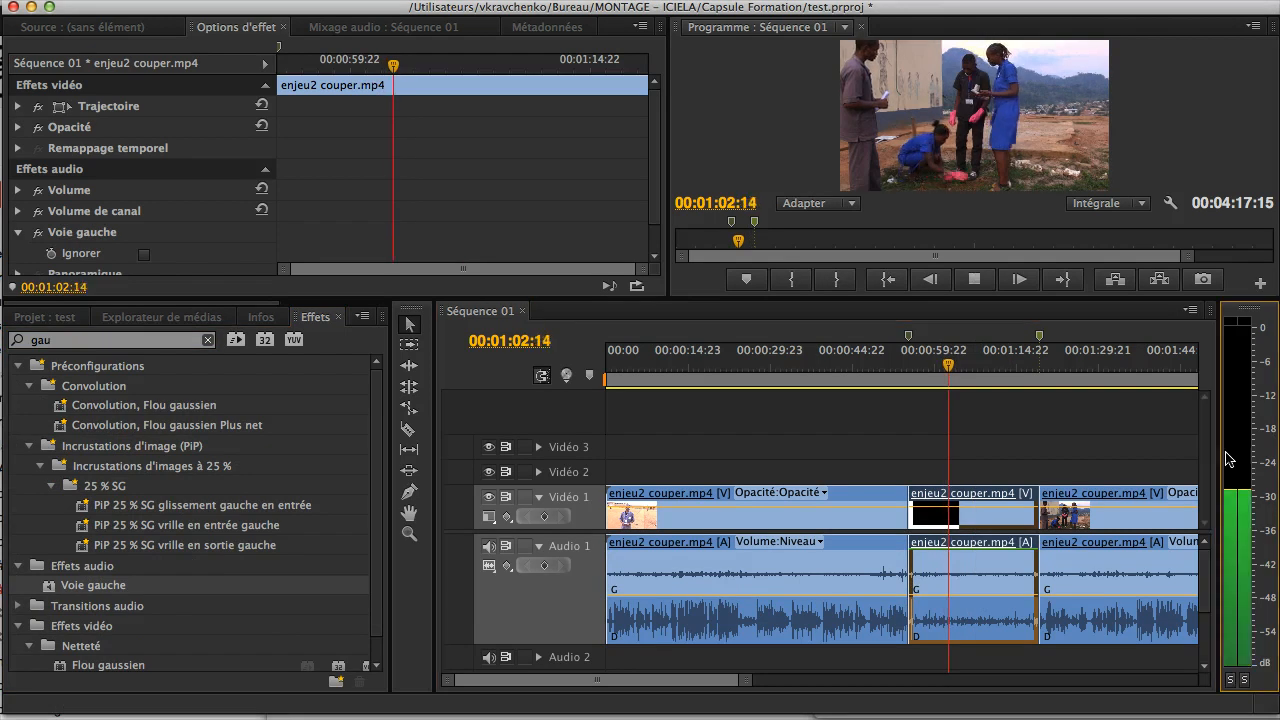
key("space")
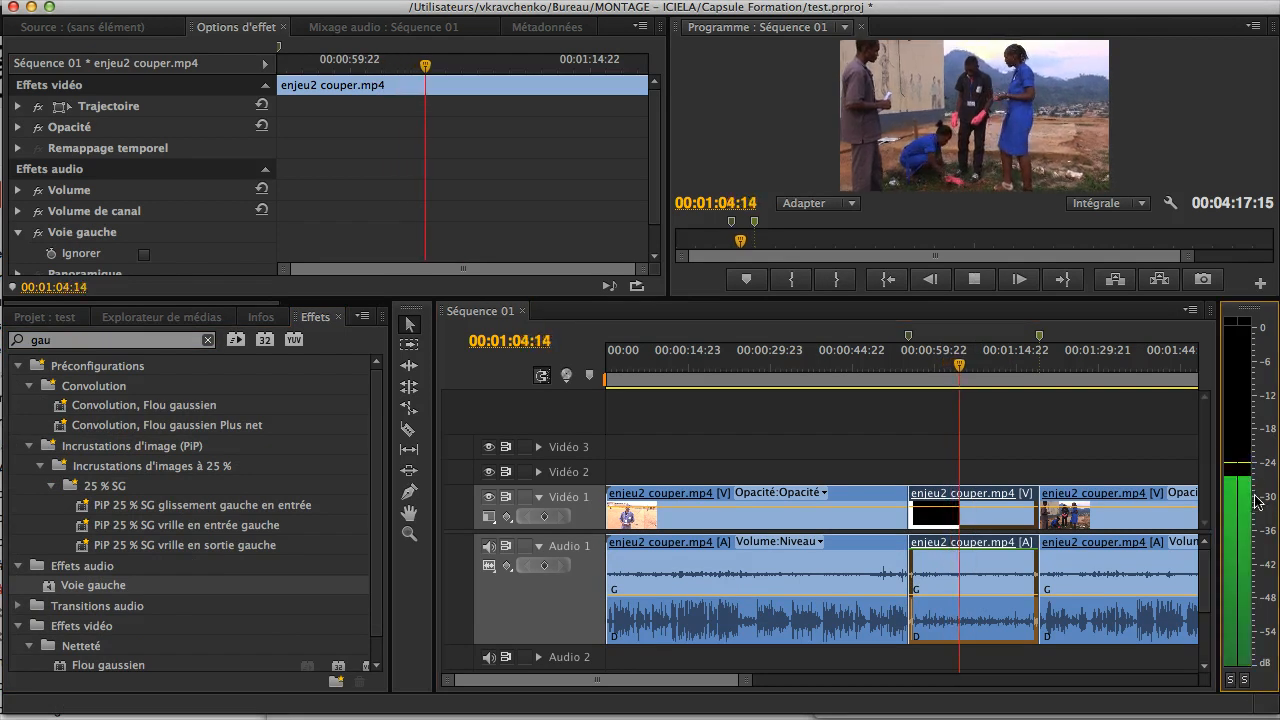
key("space")
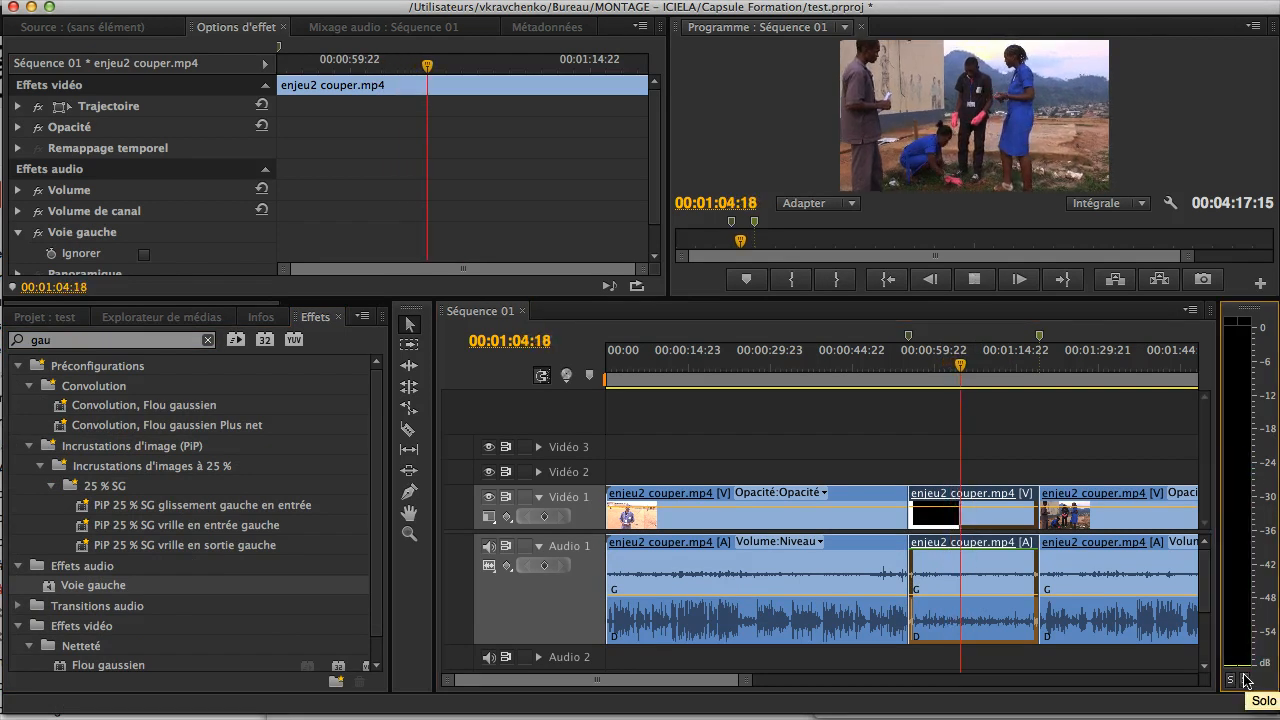
key("space")
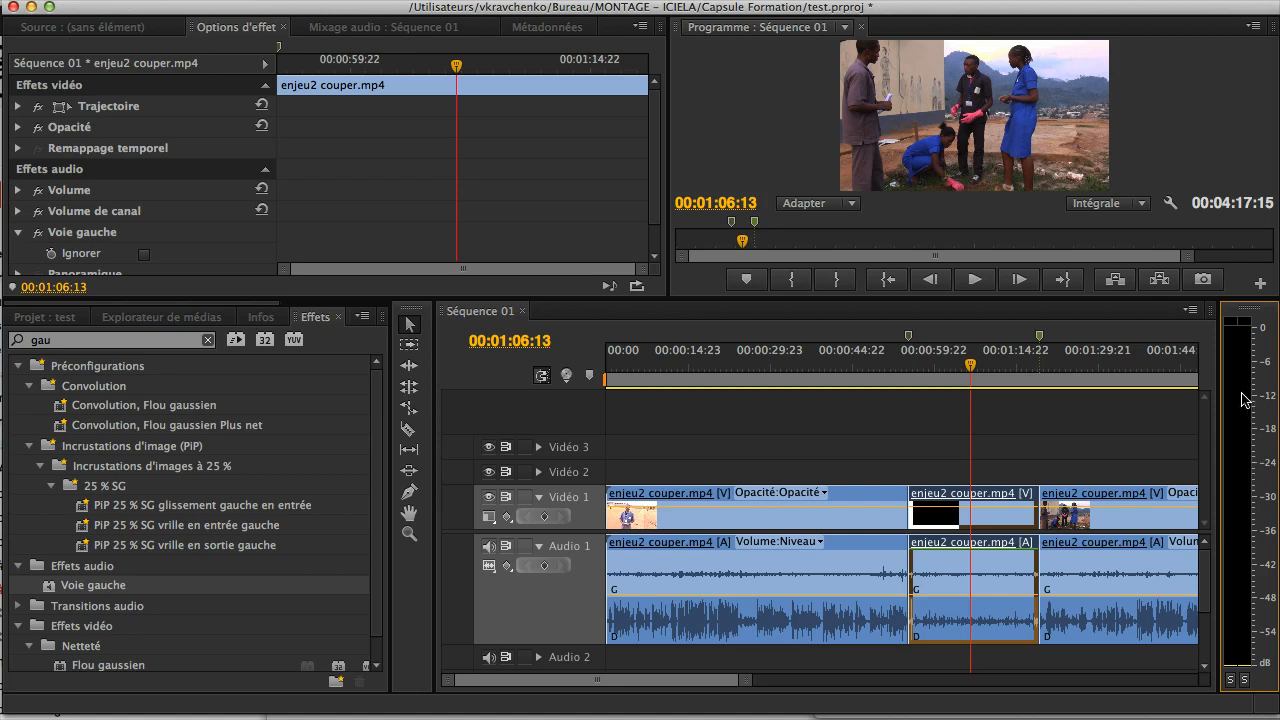
key("space")
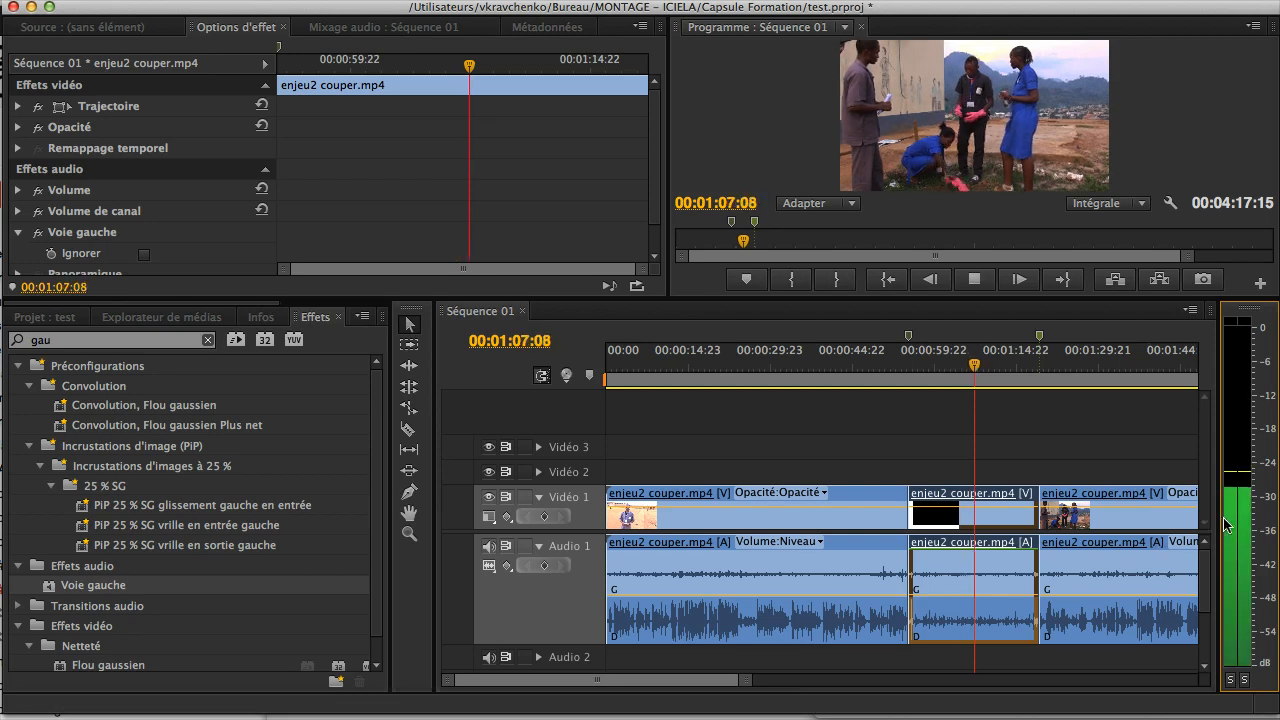
key("space")
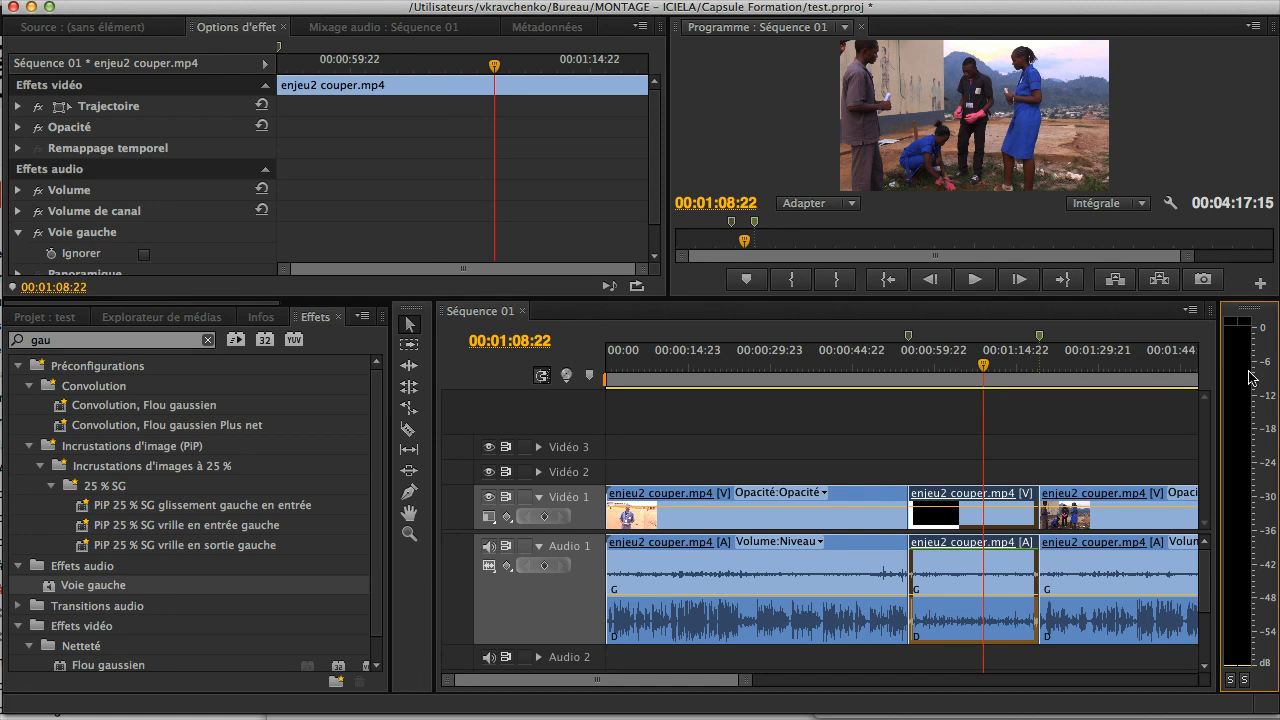
Step: Set the middle segment's audio gain to 12 dB with the Définir le gain sur option
right_click(957, 553)
left_click(1020, 640)
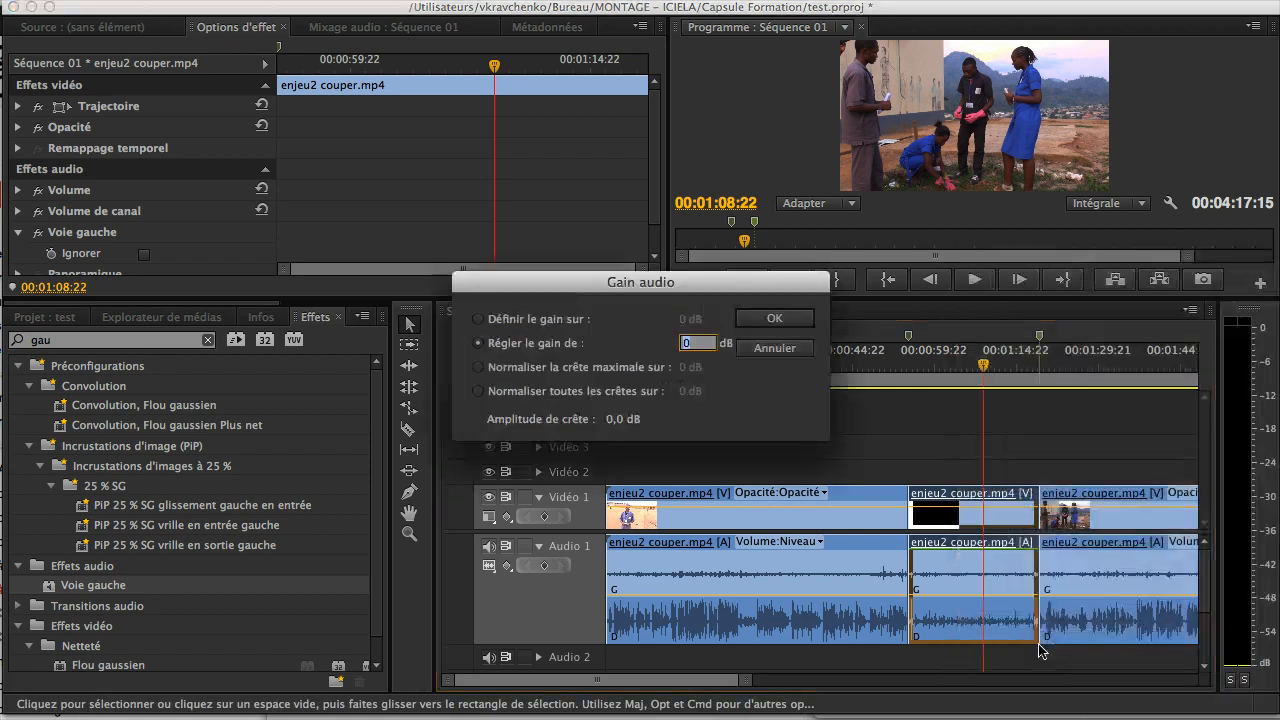
left_click(547, 320)
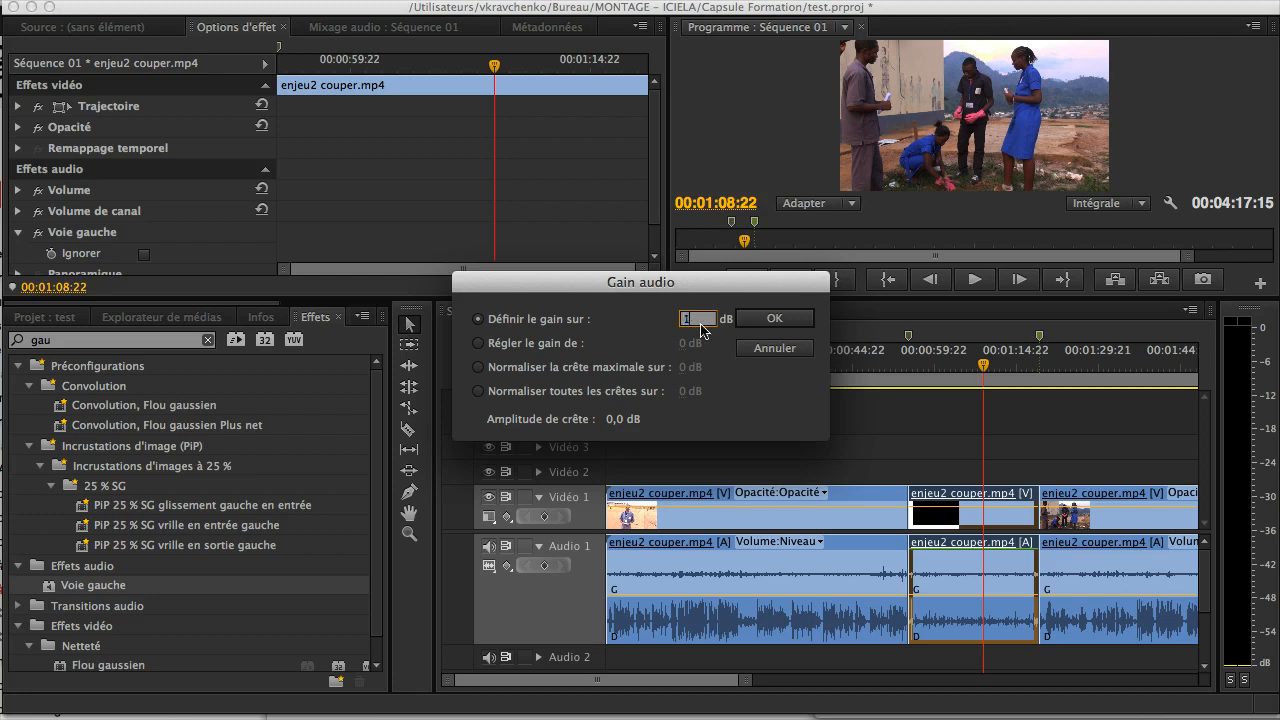
left_click(774, 318)
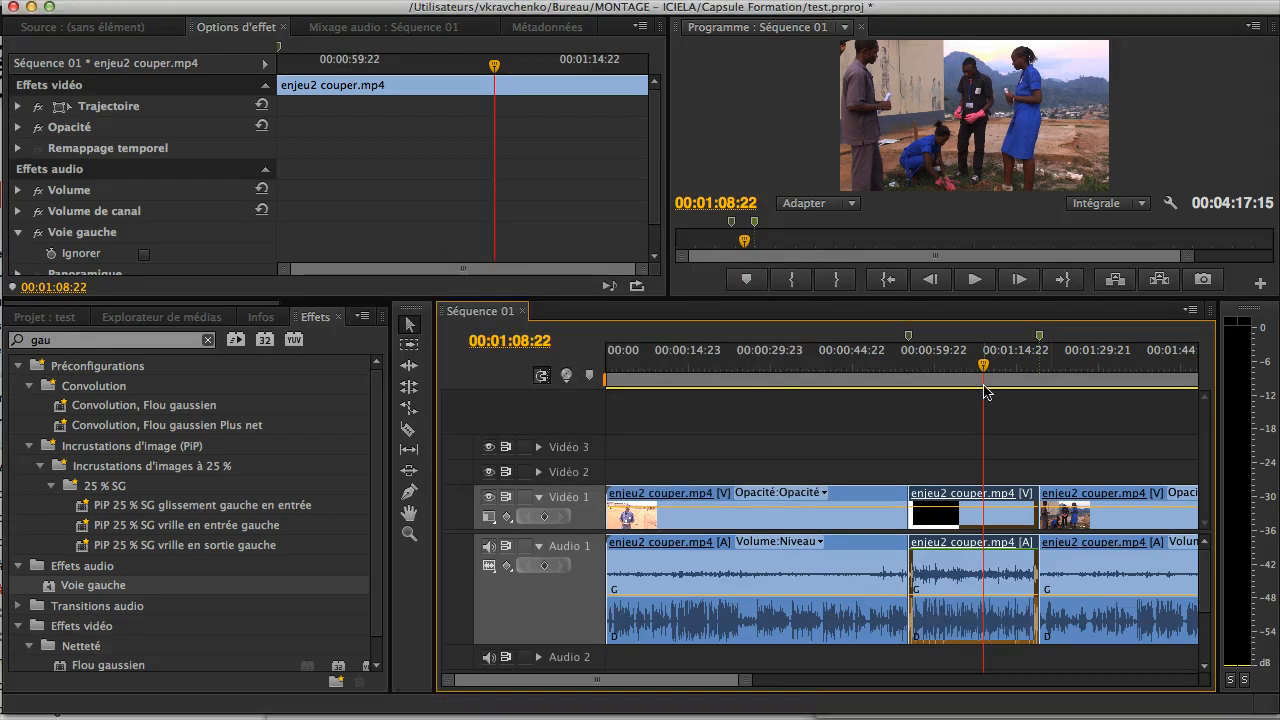
Step: Play the middle segment from about 00:01:01 to check its boosted audio level
left_click(942, 368)
key("space")
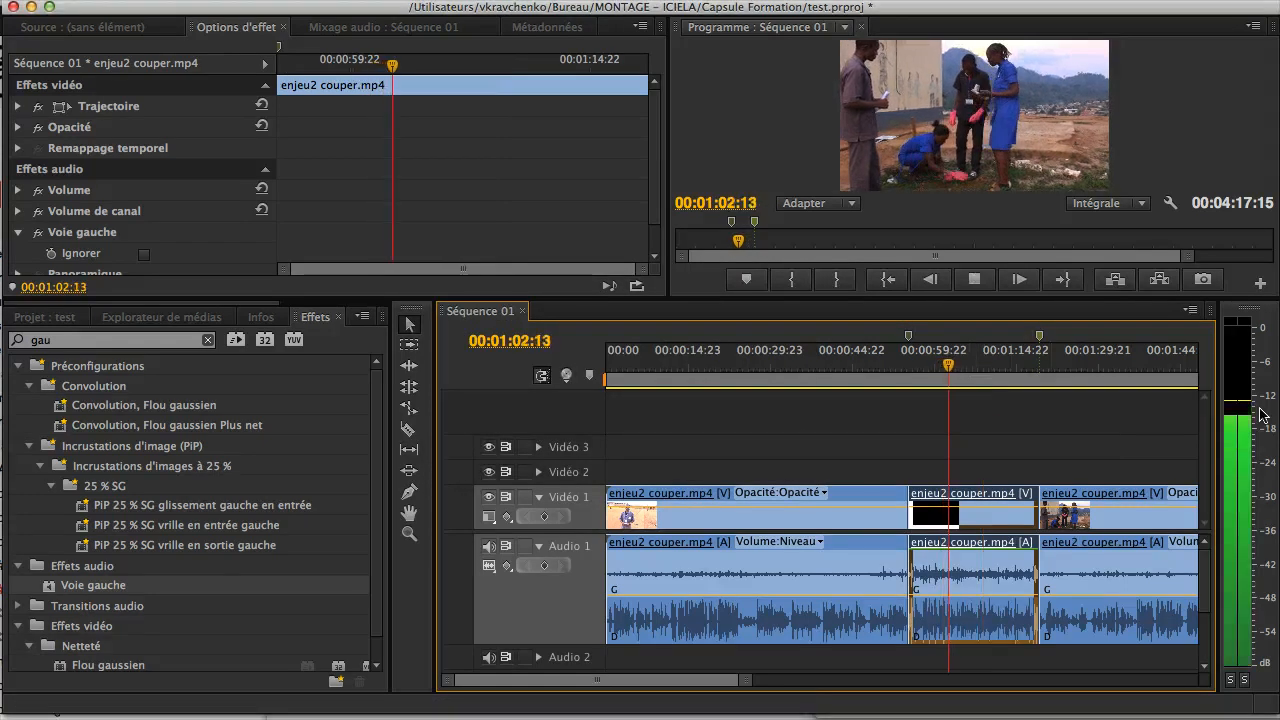
key("space")
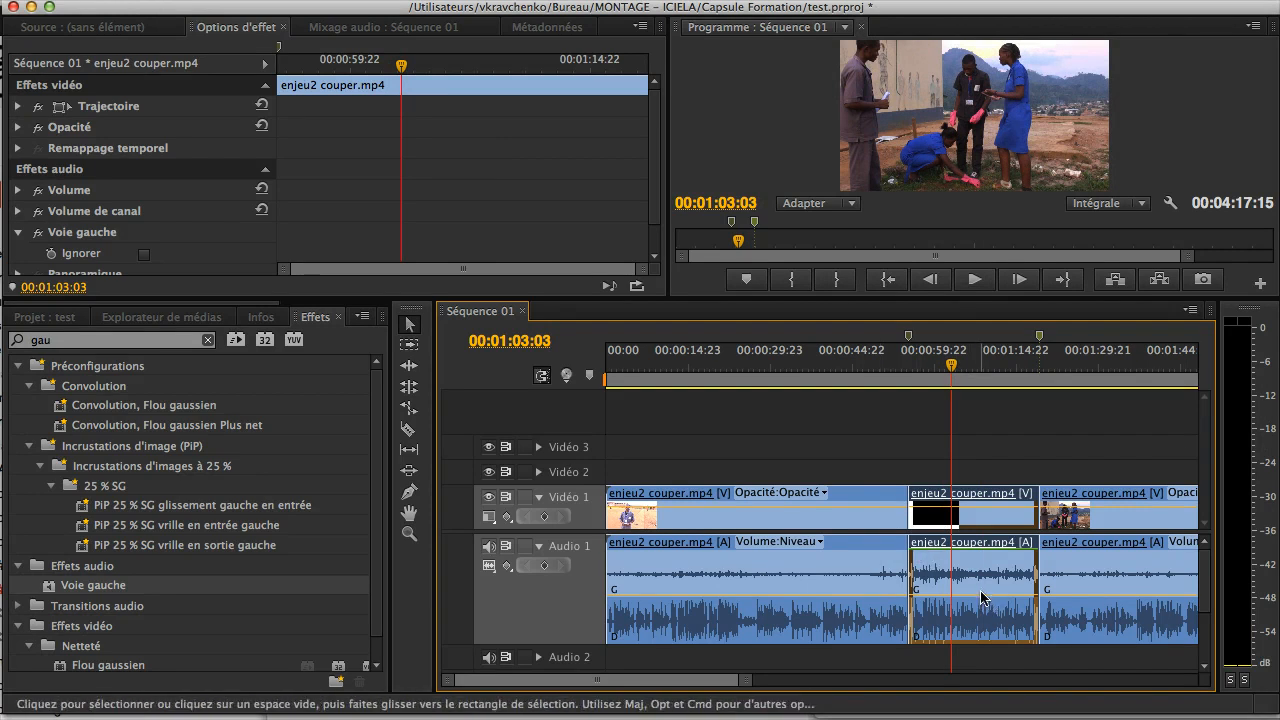
Step: Add three volume keyframes across the middle segment's audio and lower the central one to create a dip
left_click_drag(983, 600, 983, 595)
right_click(974, 581)
left_click(951, 582)
left_click(933, 598, "super")
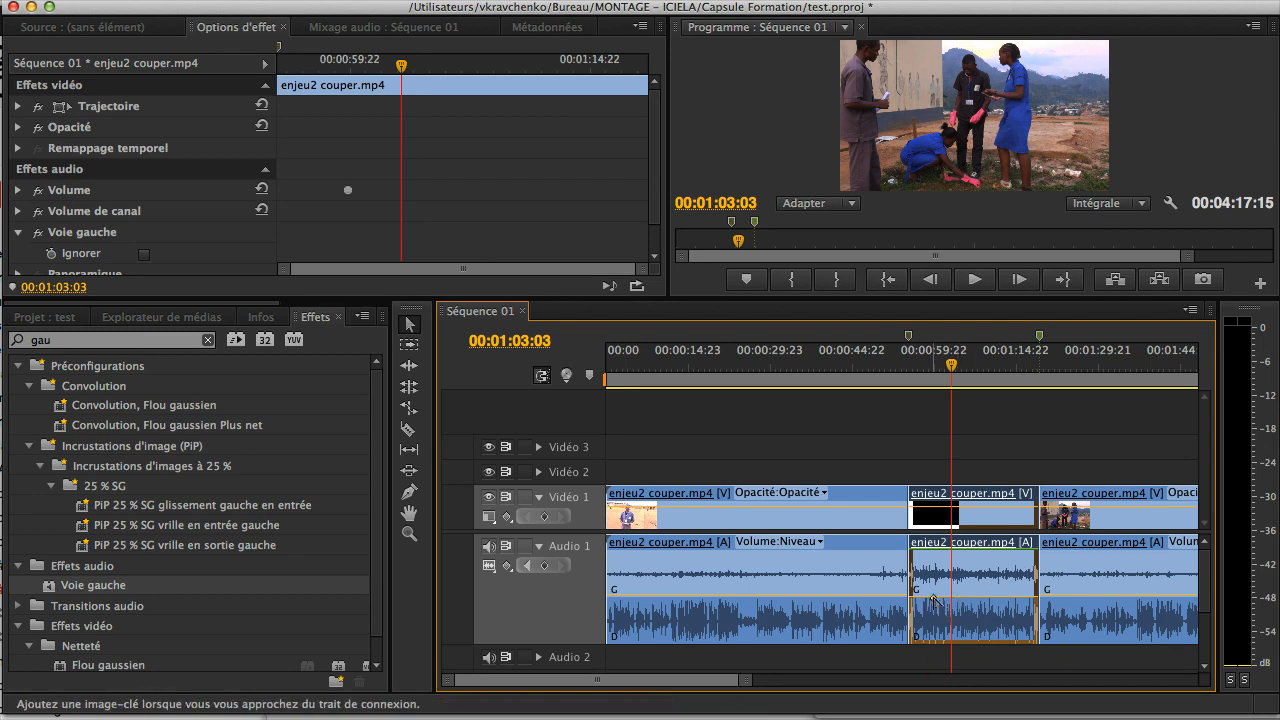
left_click(979, 598, "super")
left_click(1011, 598, "super")
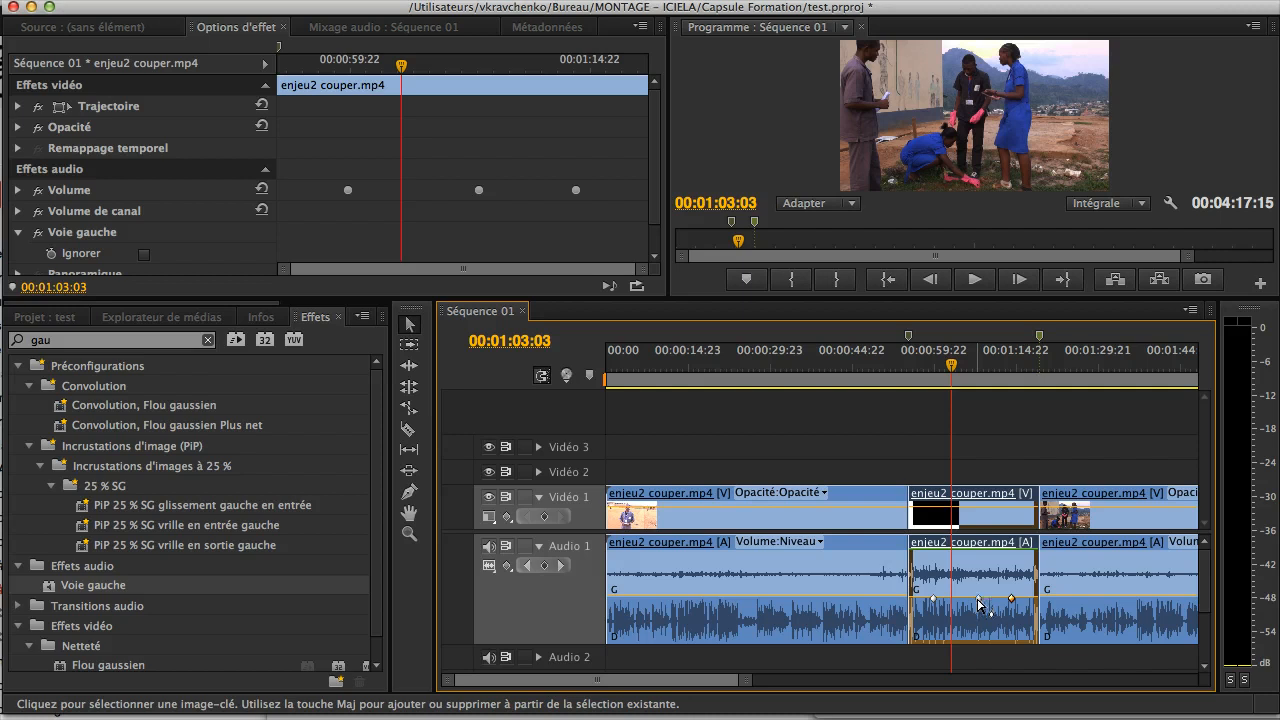
left_click_drag(980, 598, 976, 598)
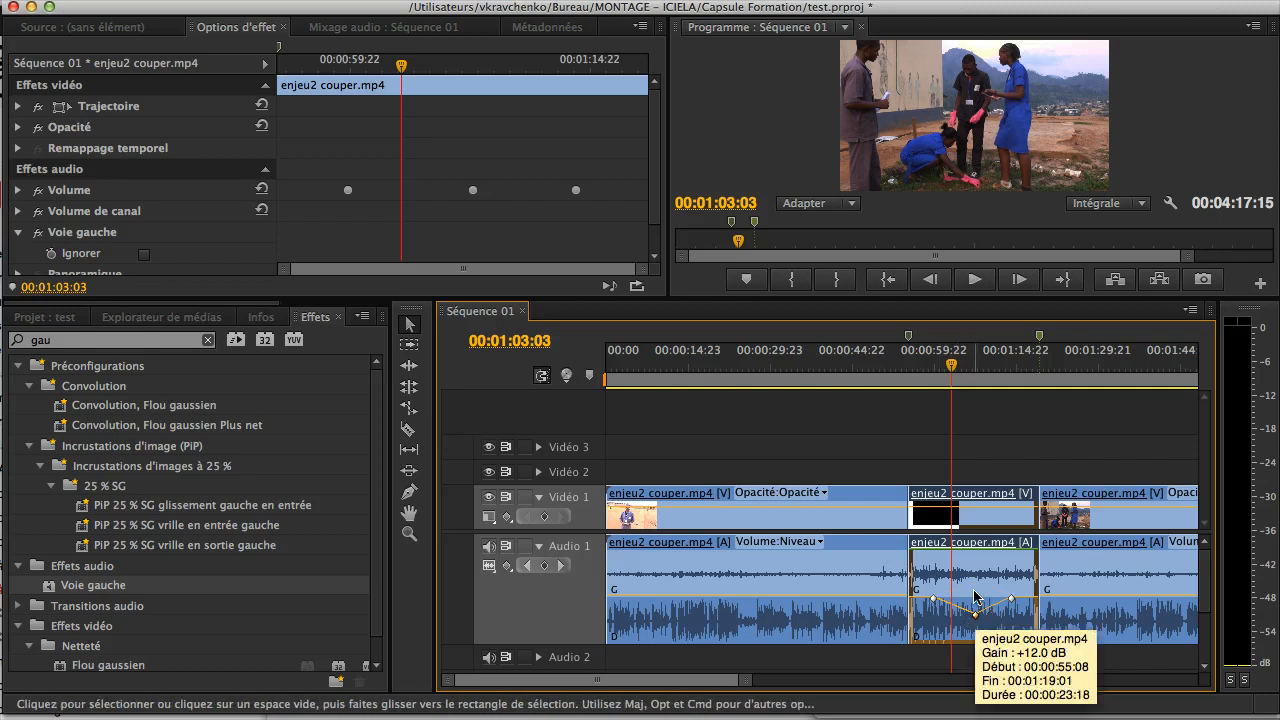
scroll(987, 599, "right", 1)
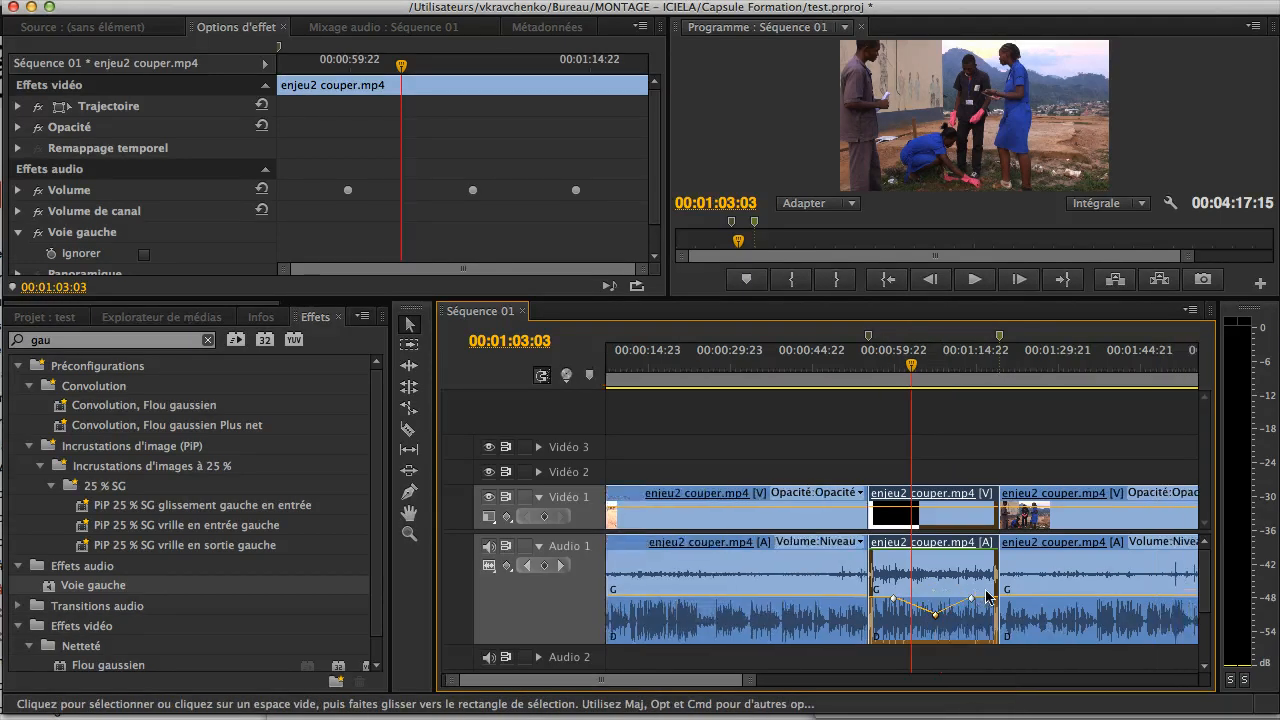
left_click_drag(753, 684, 838, 687)
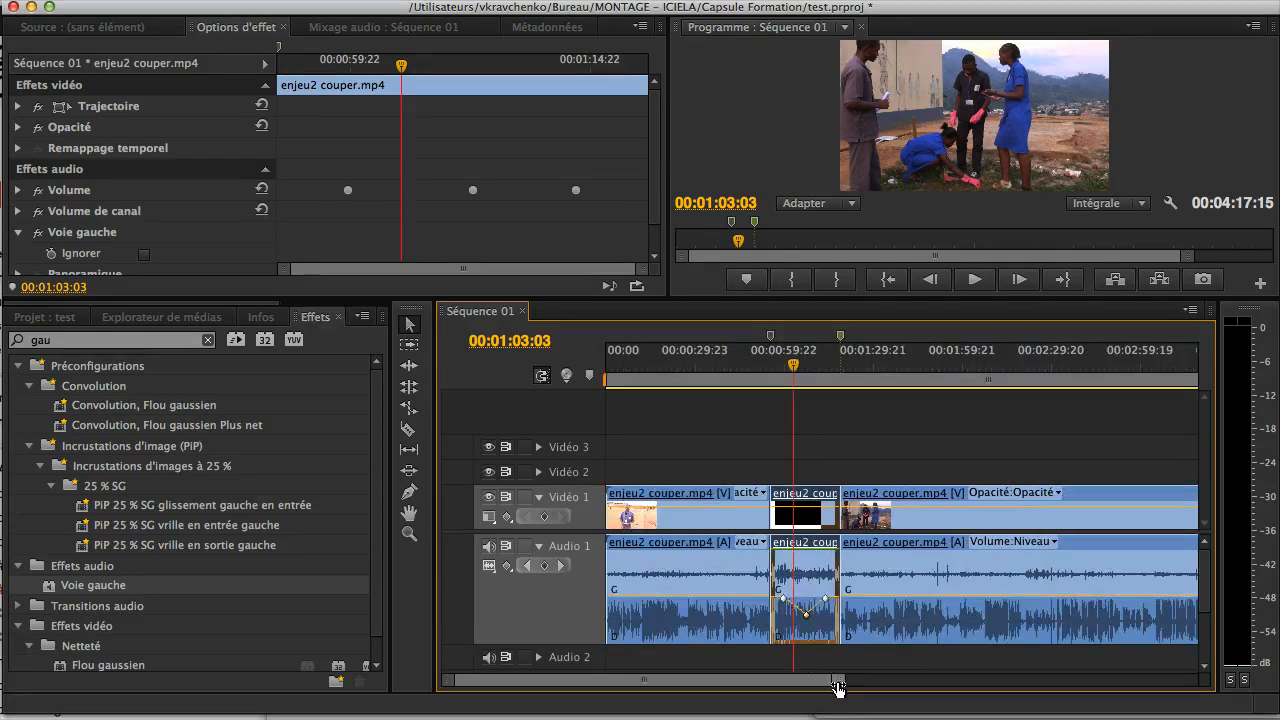